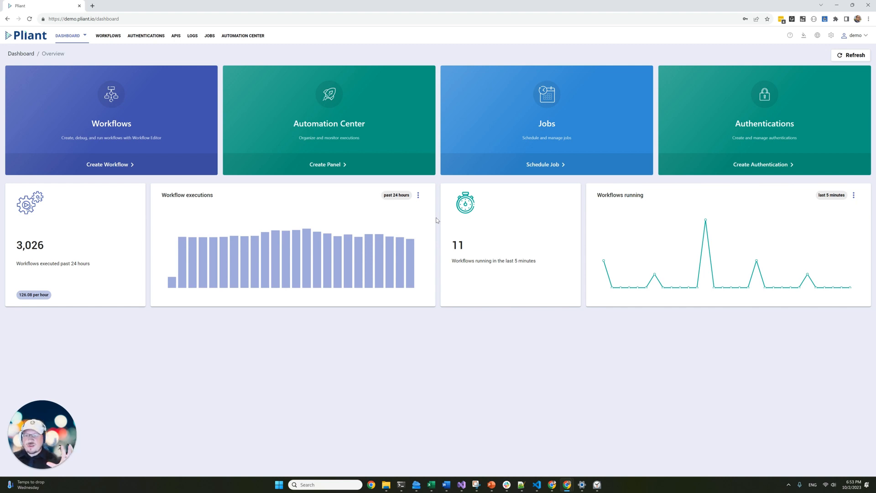
Open the Automation Center from the Dashboard to list its 19 panels.
{"action": "left_click", "coordinate": [339, 141]}
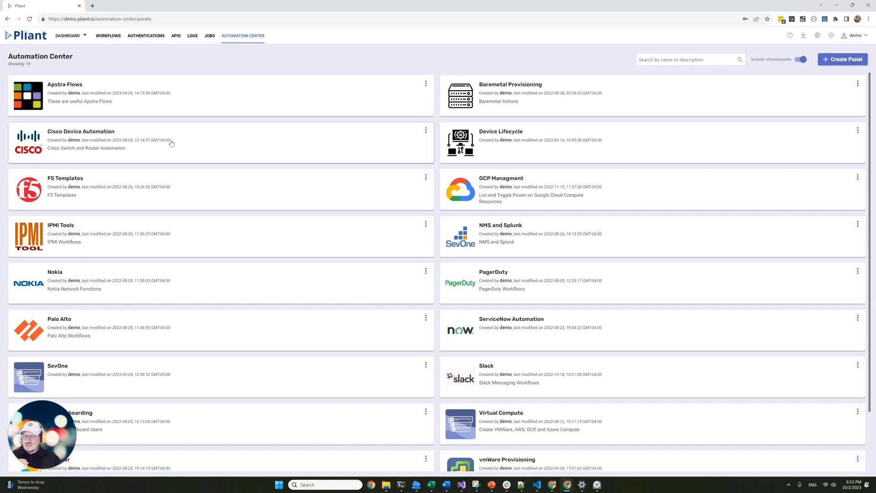
Execute CiscoGetLogs from the Cisco Device Automation panel against router 192.168.109.37.
{"action": "left_click", "coordinate": [194, 138]}
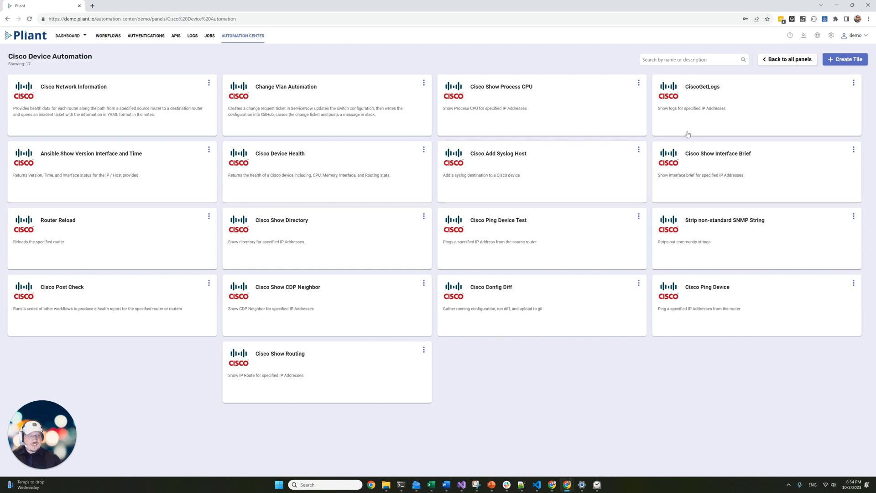
{"action": "left_click", "coordinate": [710, 113]}
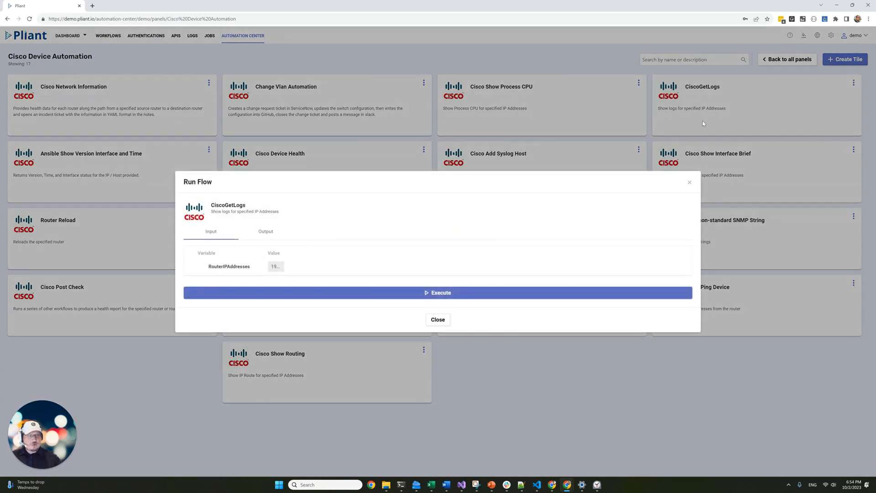
{"action": "left_click", "coordinate": [275, 267]}
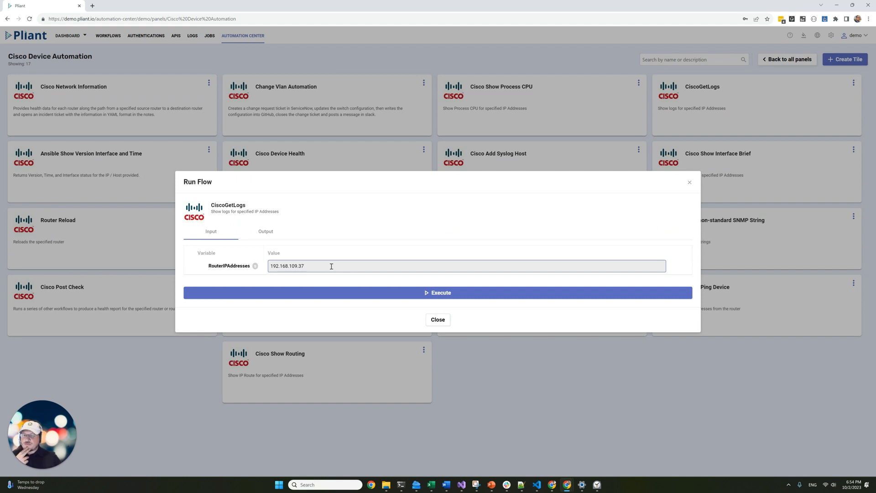
{"action": "left_click", "coordinate": [333, 293]}
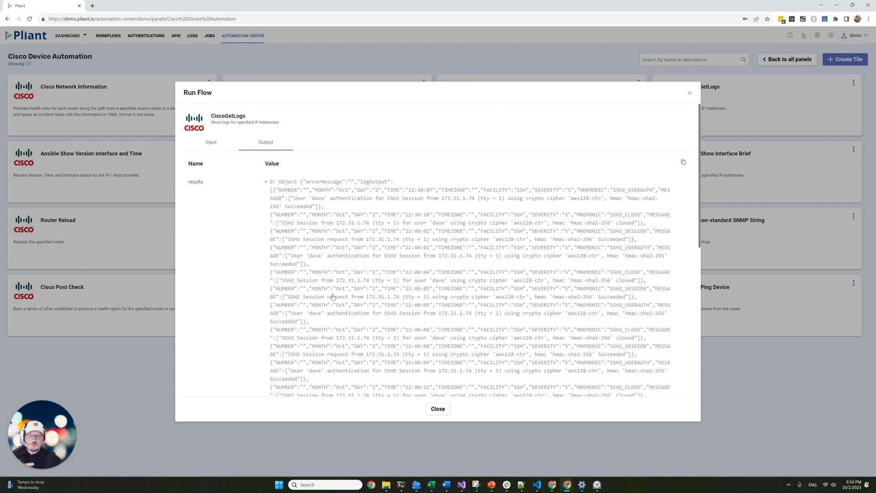
Expand the results, logOutput array and log entries 0 and 1, then close the run results.
{"action": "left_click", "coordinate": [349, 199]}
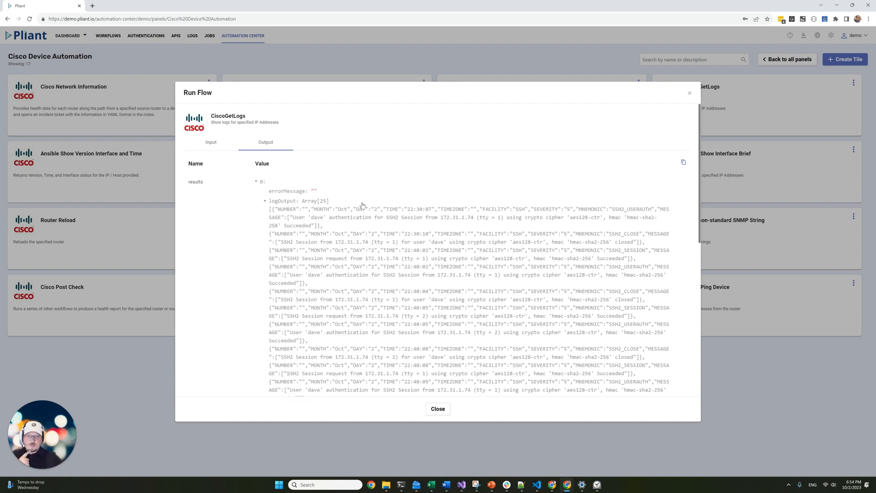
{"action": "left_click", "coordinate": [362, 204]}
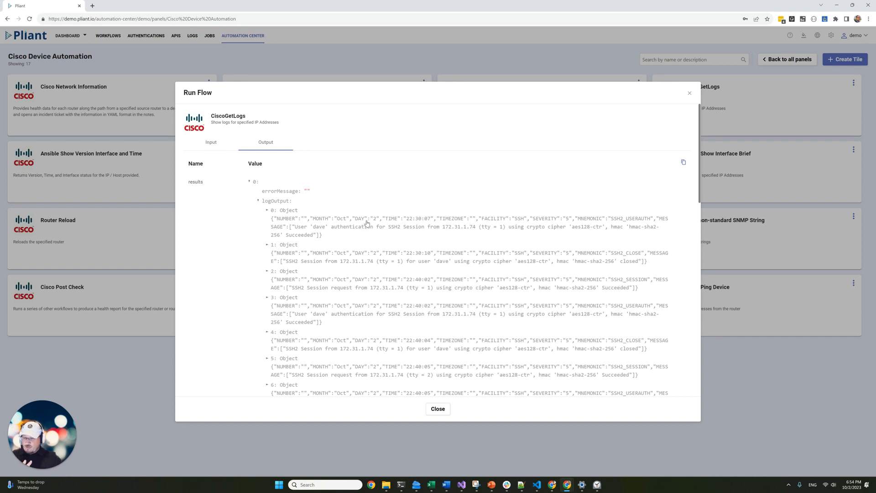
{"action": "left_click", "coordinate": [371, 221]}
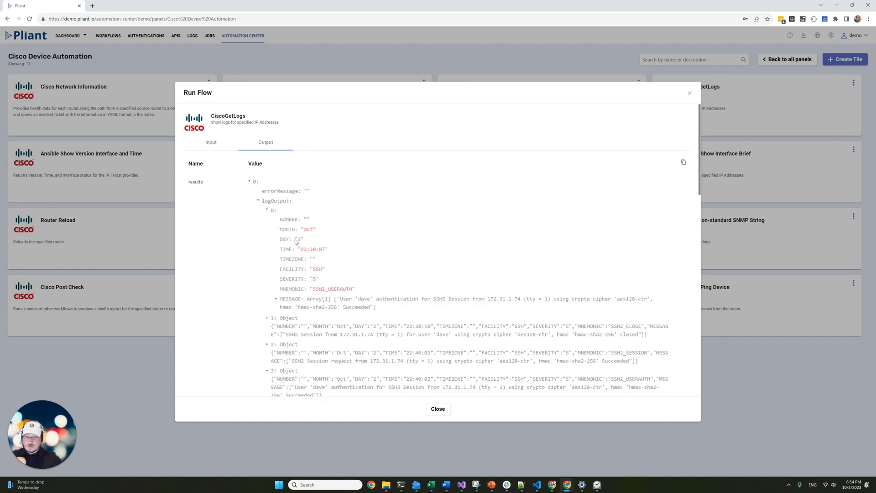
{"action": "left_click", "coordinate": [284, 323]}
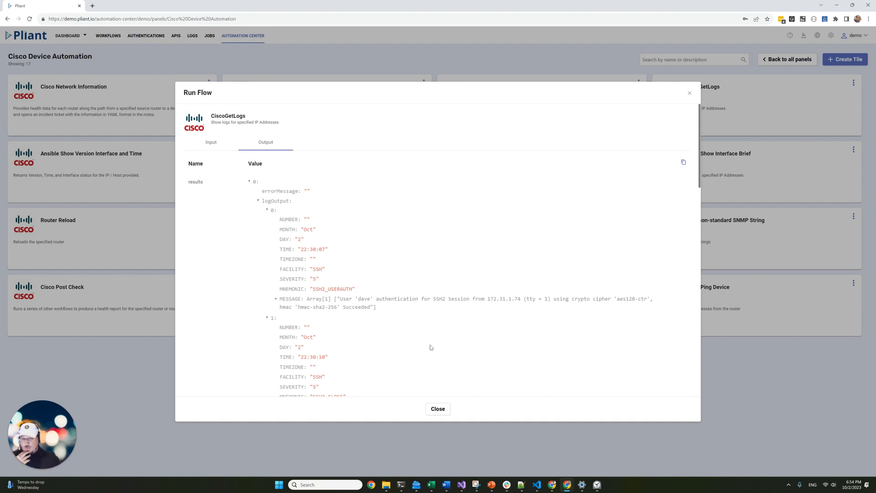
{"action": "left_click", "coordinate": [438, 409]}
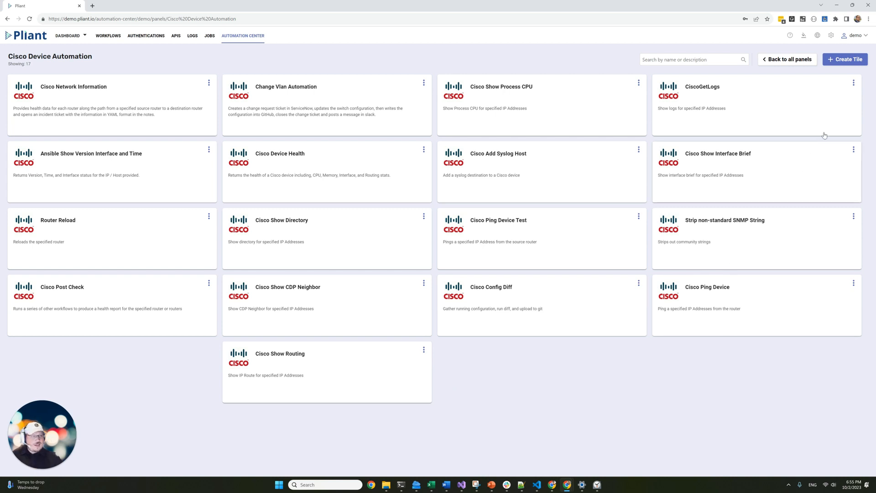
Open CiscoGetLogs in the Workflow Editor, scroll through its flow, then return to the Workflows list.
{"action": "left_click", "coordinate": [854, 83]}
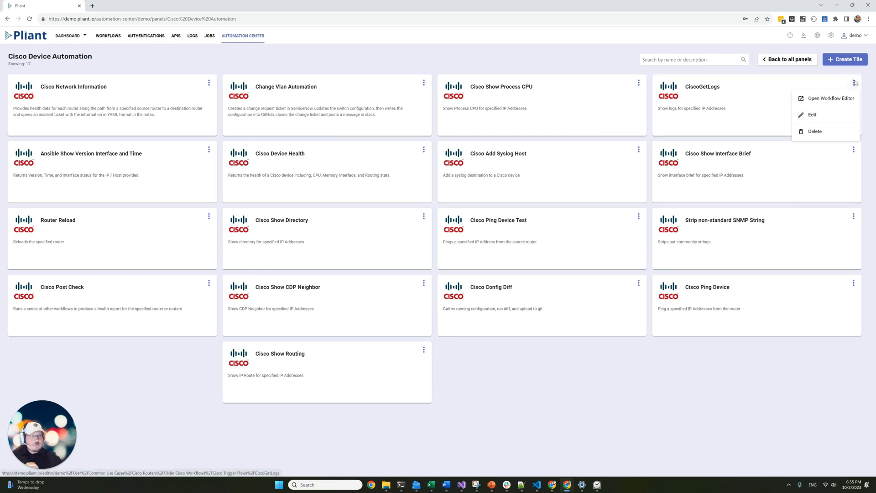
{"action": "left_click", "coordinate": [837, 100]}
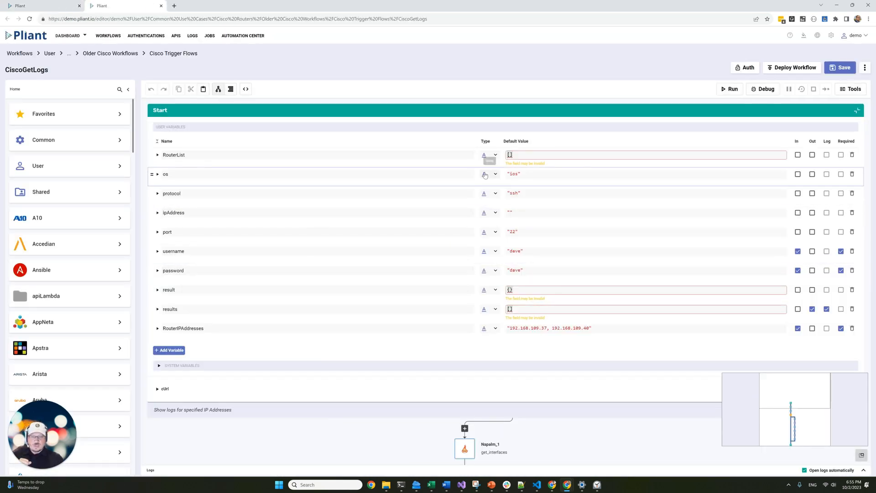
{"action": "scroll", "coordinate": [485, 163], "scroll_direction": "down", "scroll_amount": 2}
{"action": "scroll", "coordinate": [488, 134], "scroll_direction": "down", "scroll_amount": 5}
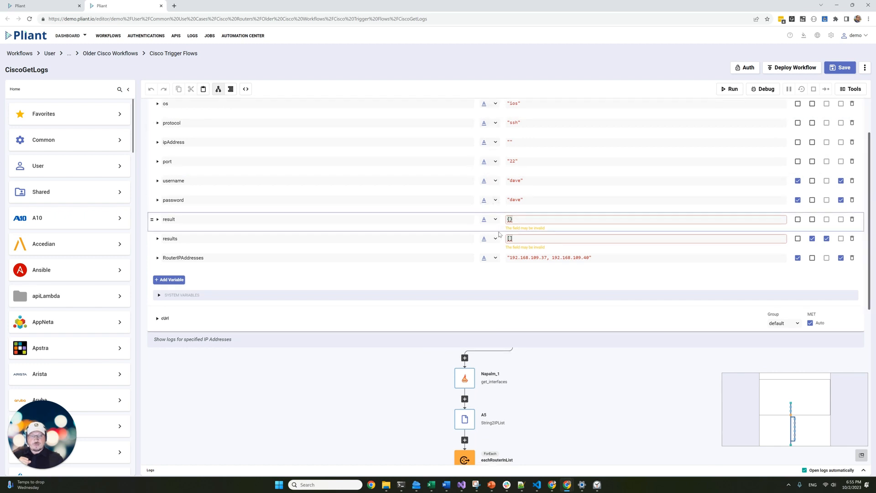
{"action": "scroll", "coordinate": [491, 243], "scroll_direction": "down", "scroll_amount": 2}
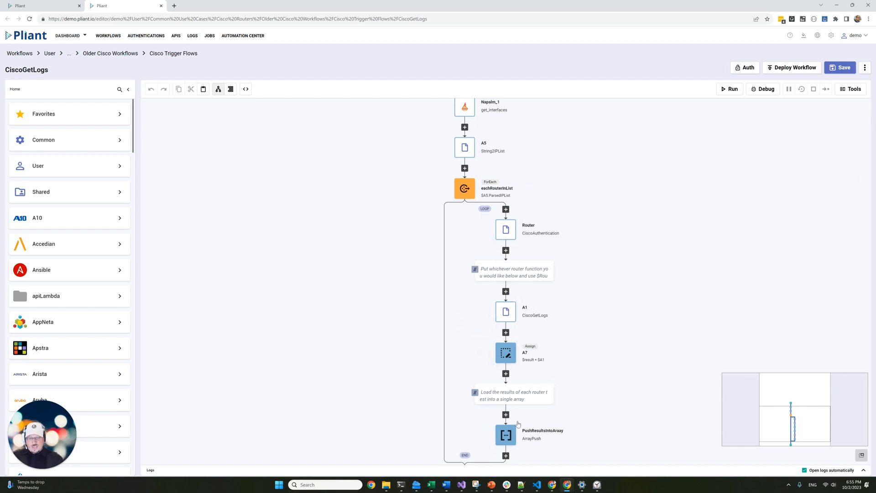
{"action": "scroll", "coordinate": [508, 335], "scroll_direction": "down", "scroll_amount": 1}
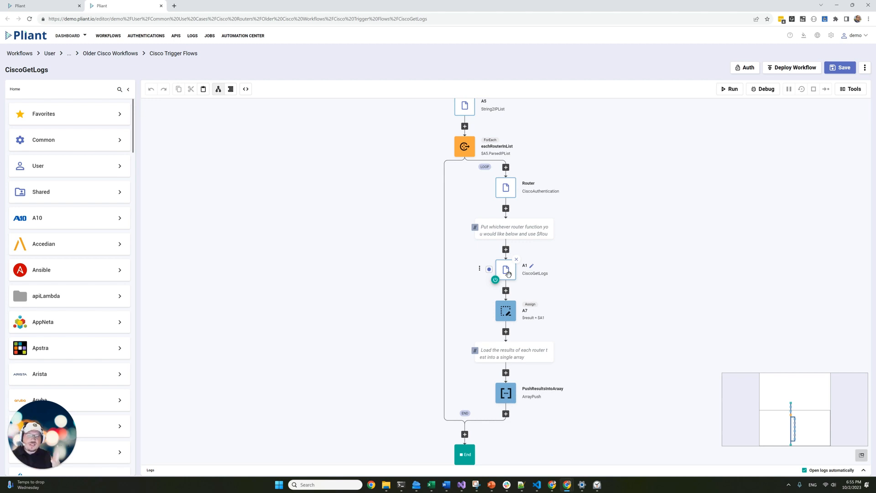
{"action": "left_click", "coordinate": [19, 53]}
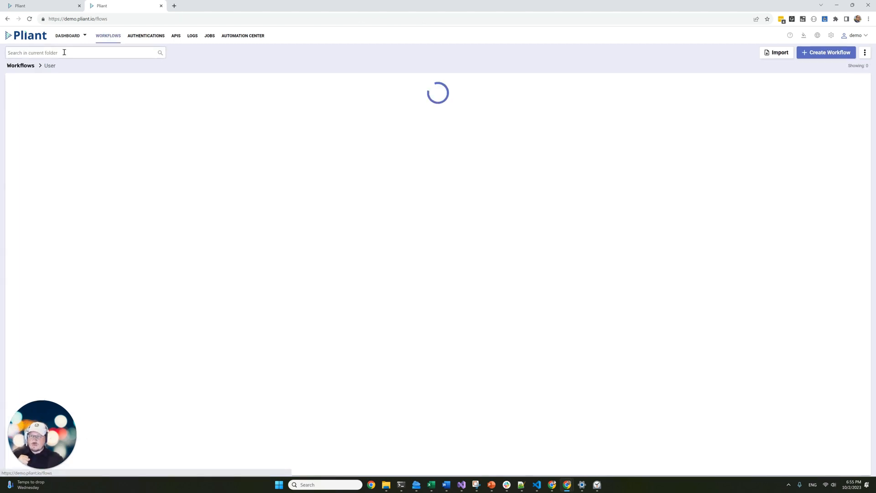
Create a workflow named 'Get All Jira Users' with description 'Retrieve the users from Jira'.
{"action": "left_click", "coordinate": [820, 54]}
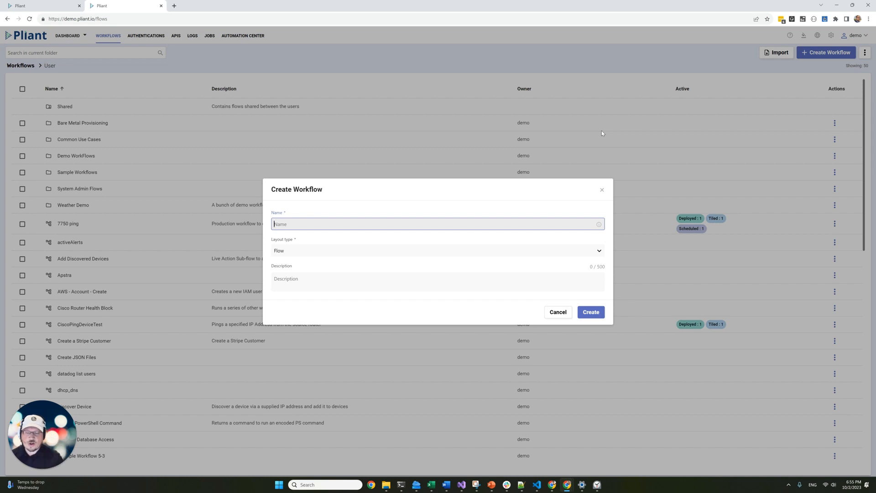
{"action": "type", "text": "Get "}
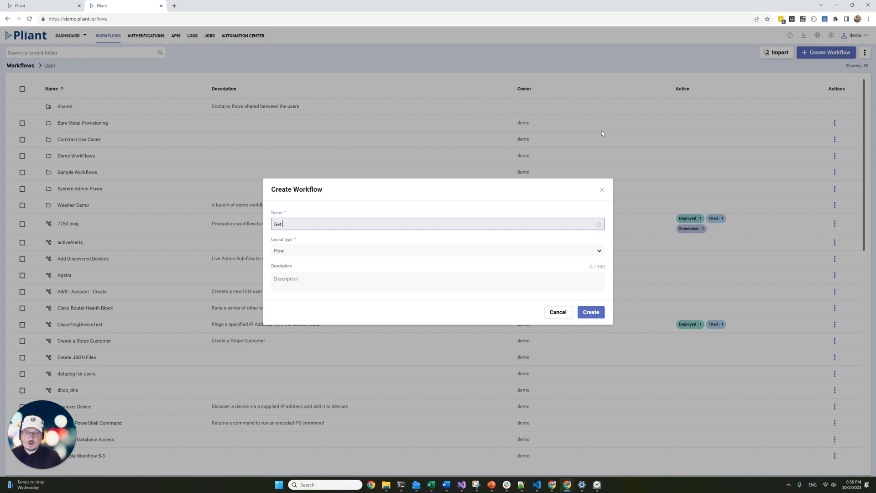
{"action": "type", "text": "All Jira Users"}
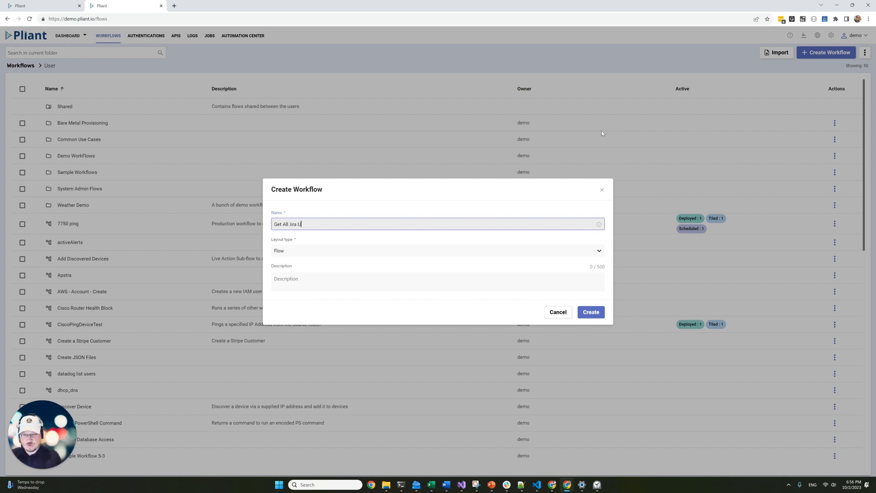
{"action": "left_click", "coordinate": [362, 280]}
{"action": "type", "text": "Re"}
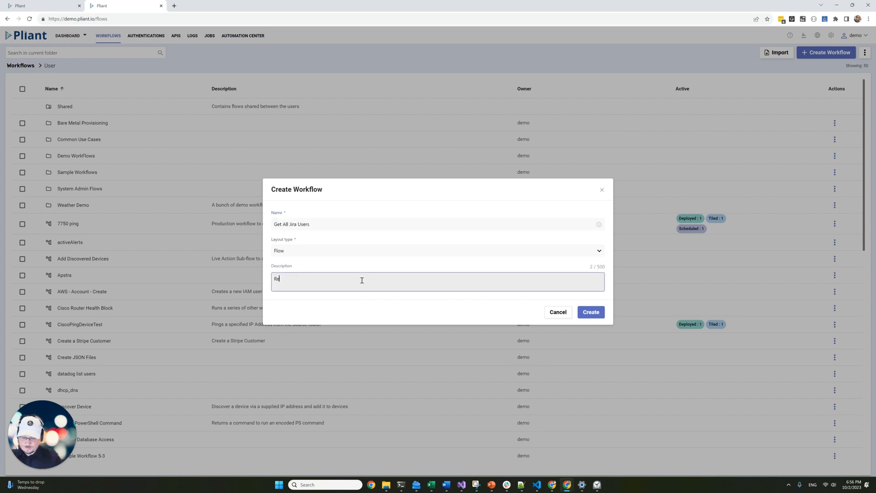
{"action": "type", "text": "trieve the users "}
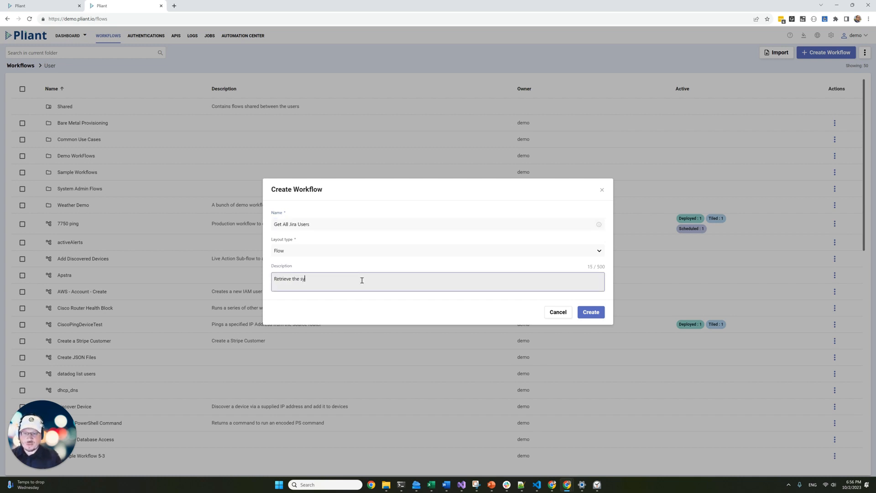
{"action": "type", "text": "from Jira"}
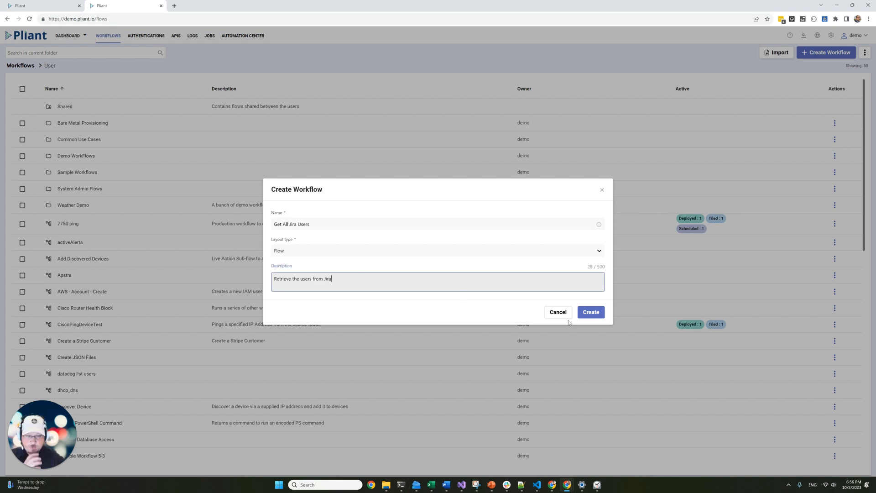
{"action": "left_click", "coordinate": [586, 316]}
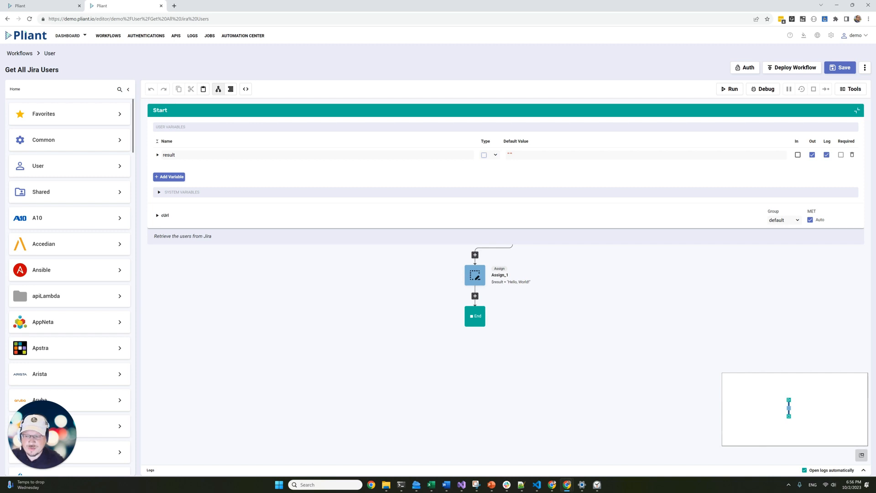
Open the action library search in the editor's left sidebar.
{"action": "left_click", "coordinate": [119, 90]}
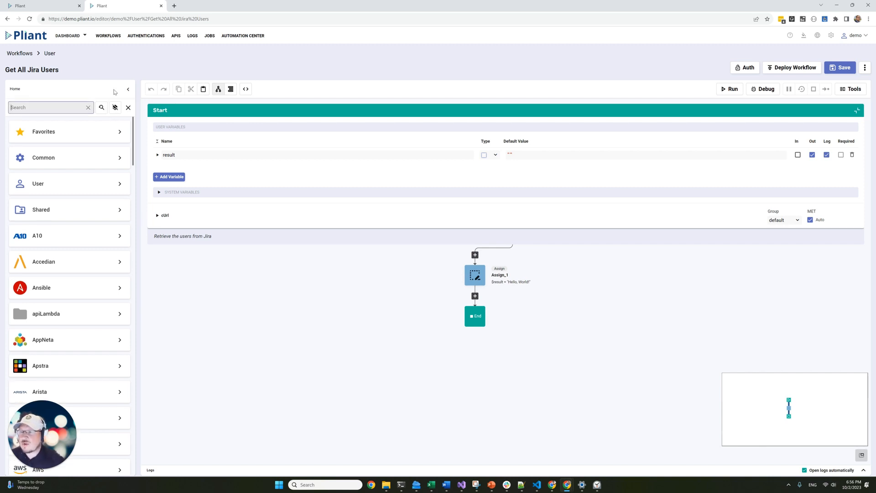
Insert the Jira v3 Users 'Get All Users' action above Assign_1.
{"action": "type", "text": "at"}
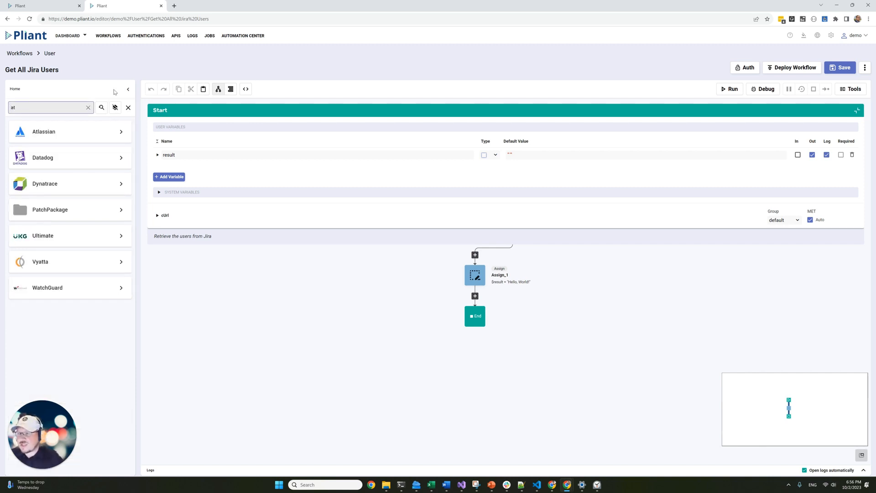
{"action": "left_click", "coordinate": [86, 130]}
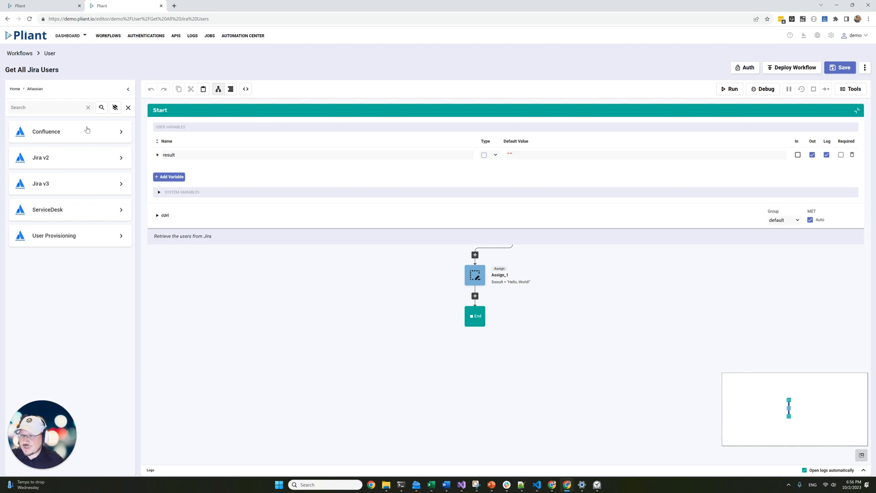
{"action": "left_click", "coordinate": [58, 185]}
{"action": "left_click", "coordinate": [53, 108]}
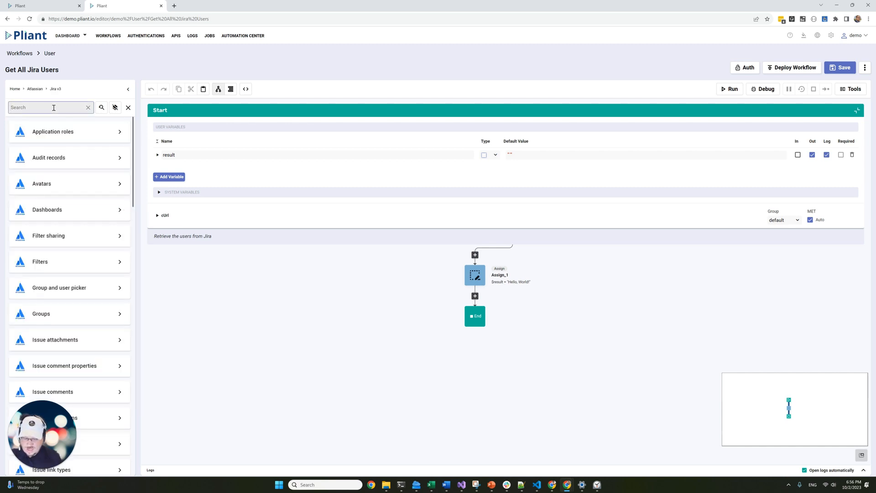
{"action": "type", "text": "us"}
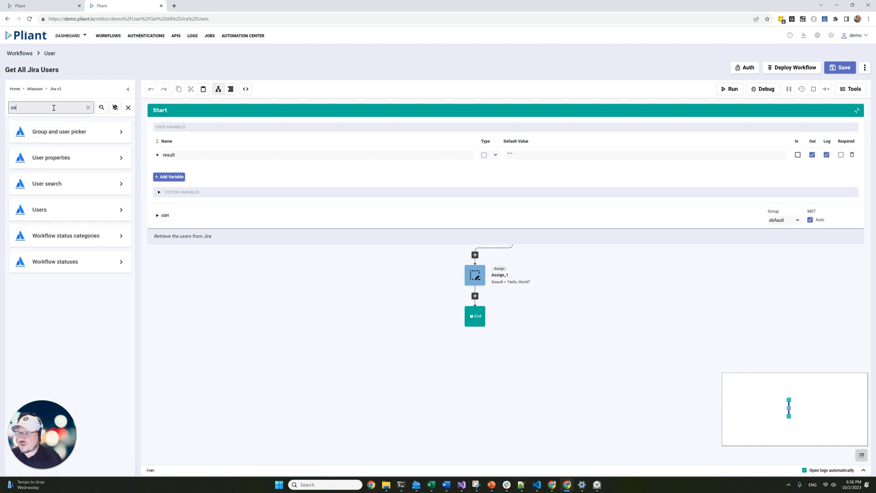
{"action": "left_click", "coordinate": [56, 211]}
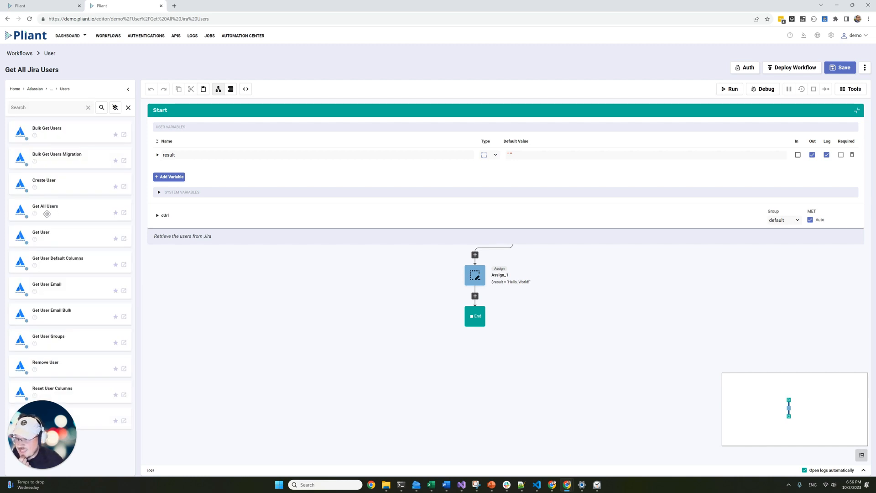
{"action": "left_click_drag", "start_coordinate": [37, 214], "coordinate": [476, 258]}
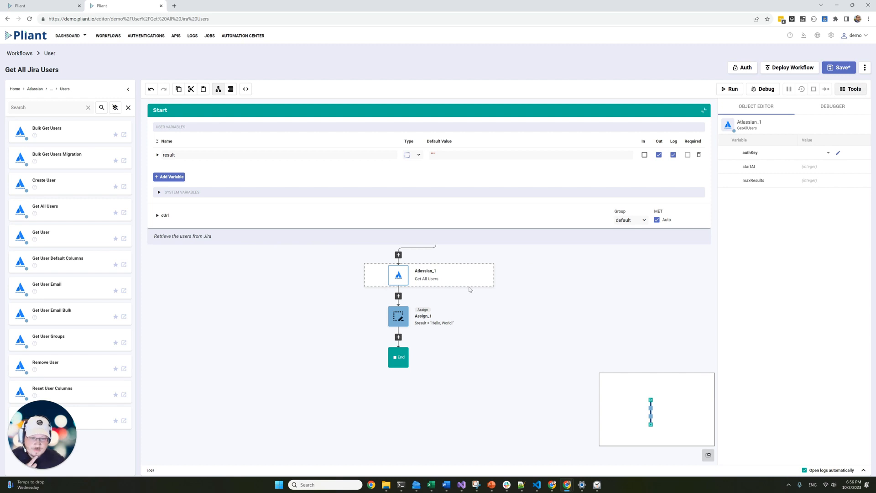
Rename the new step getJiraUsers and set its authKey to demo/202209_Jirav2.
{"action": "key", "text": "BackSpace"}
{"action": "key", "text": "BackSpace"}
{"action": "key", "text": "BackSpace"}
{"action": "key", "text": "BackSpace"}
{"action": "key", "text": "BackSpace"}
{"action": "key", "text": "BackSpace"}
{"action": "key", "text": "BackSpace"}
{"action": "key", "text": "BackSpace"}
{"action": "key", "text": "BackSpace"}
{"action": "key", "text": "BackSpace"}
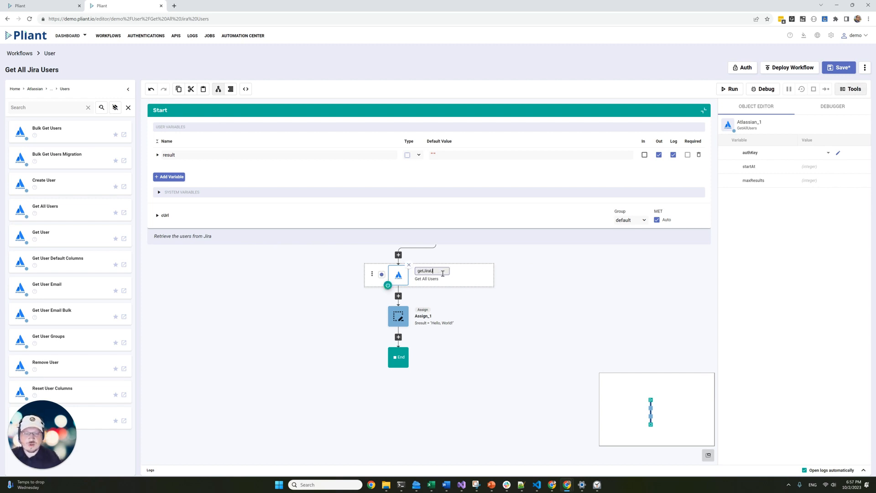
{"action": "key", "text": "Return"}
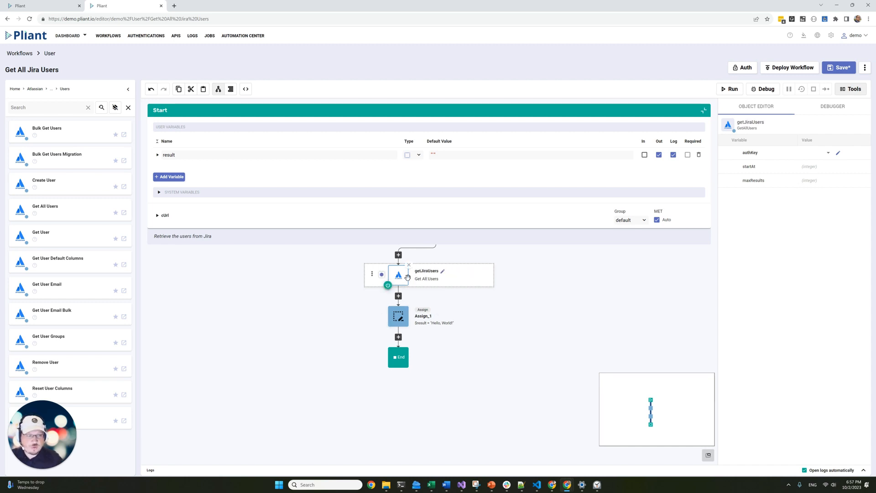
{"action": "left_click", "coordinate": [828, 153]}
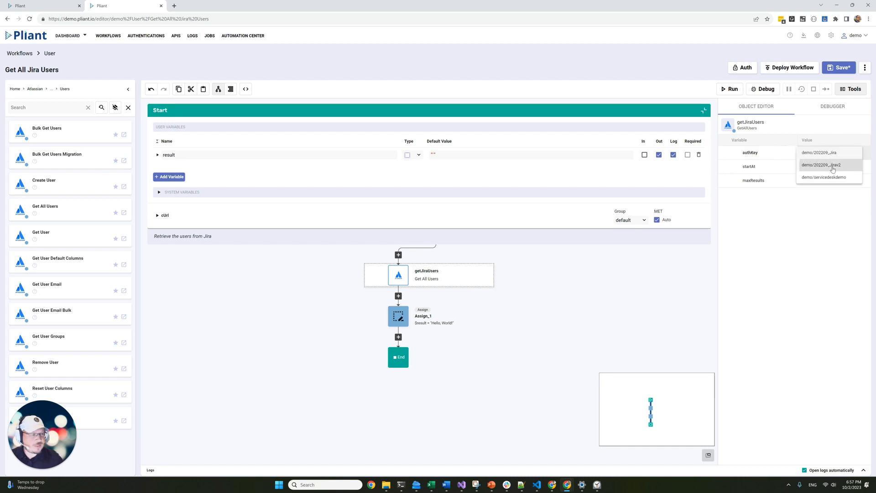
{"action": "left_click", "coordinate": [831, 166]}
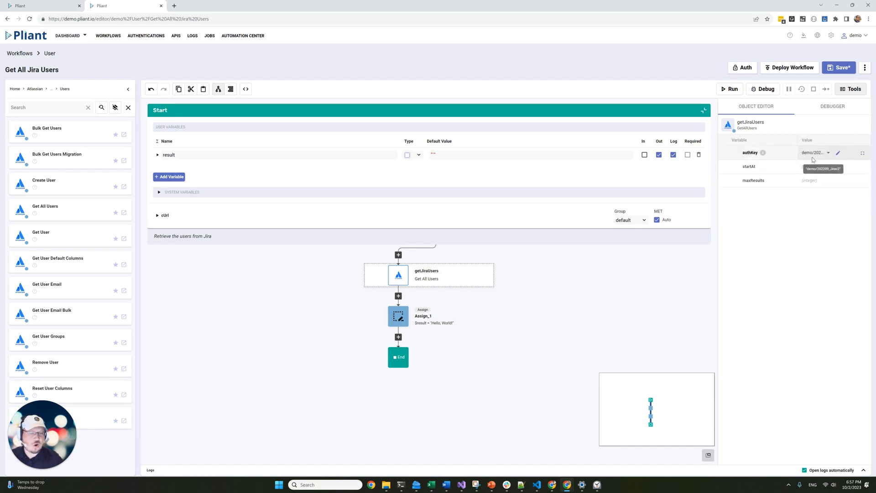
{"action": "left_click", "coordinate": [396, 315]}
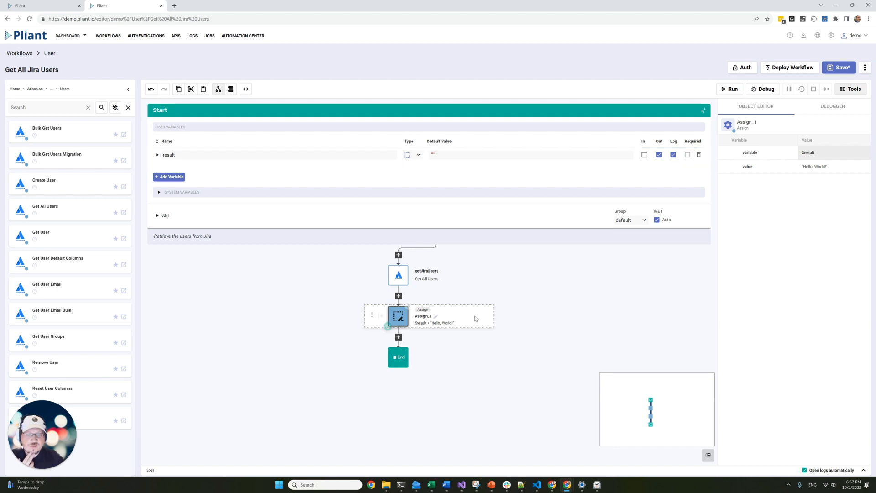
Change Assign_1's value from 'Hello, World!' to $getJiraUsers.result.
{"action": "left_click", "coordinate": [845, 168]}
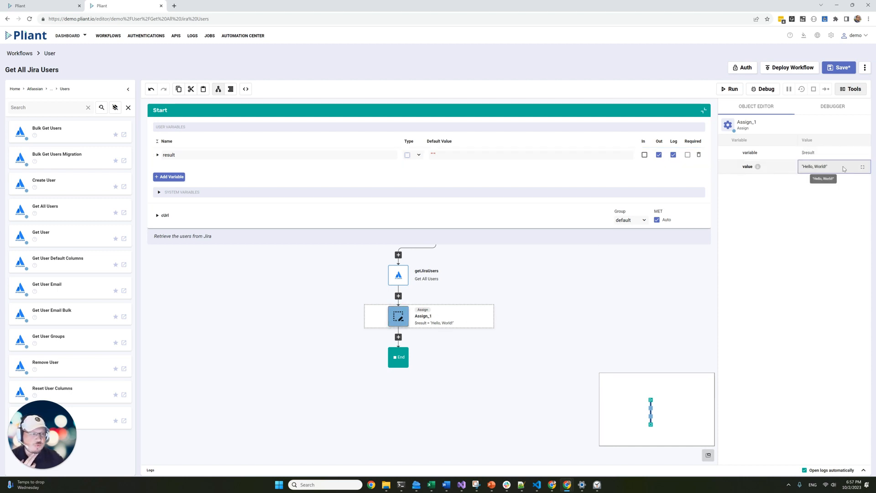
{"action": "key", "text": "ctrl+a"}
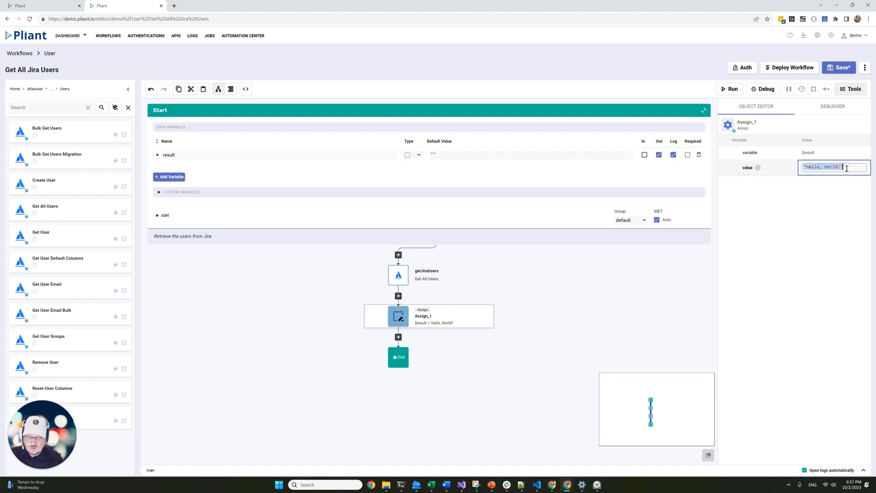
{"action": "type", "text": "$"}
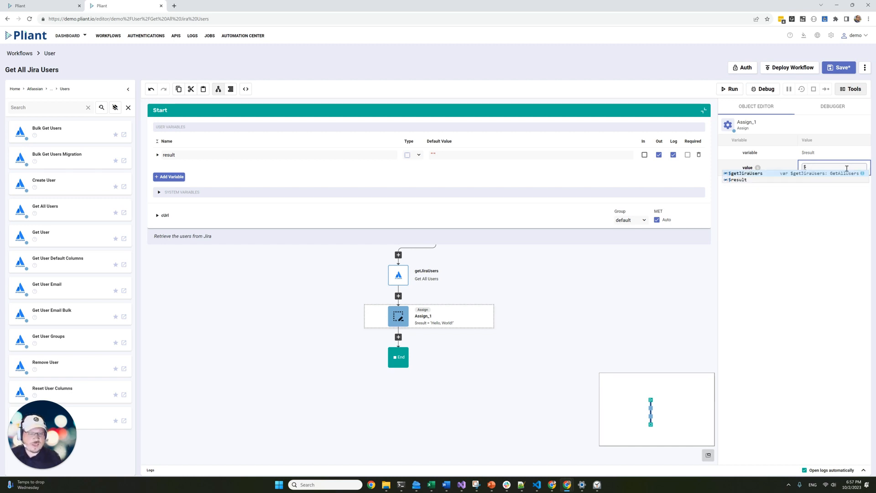
{"action": "type", "text": "ge"}
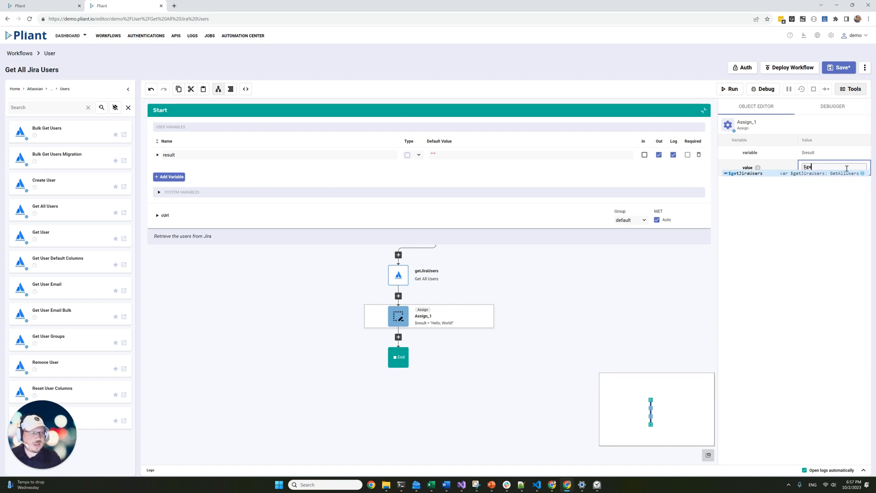
{"action": "key", "text": "Return"}
{"action": "type", "text": ".result"}
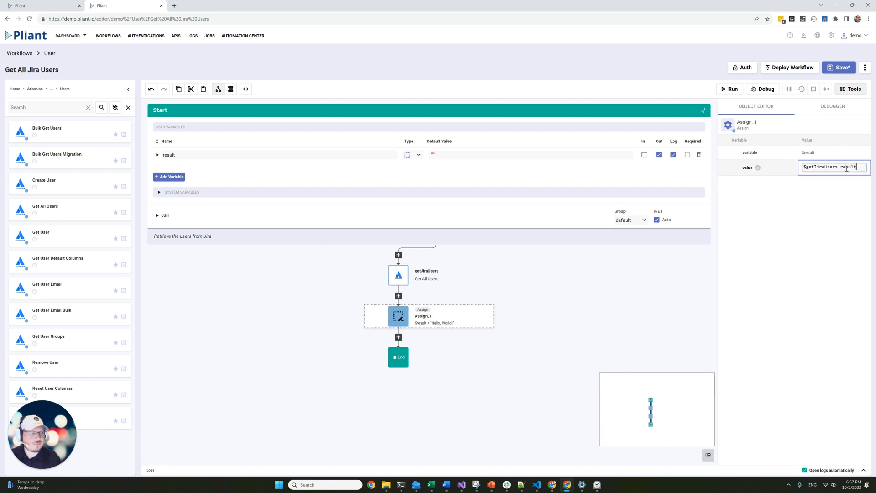
{"action": "left_click", "coordinate": [578, 305]}
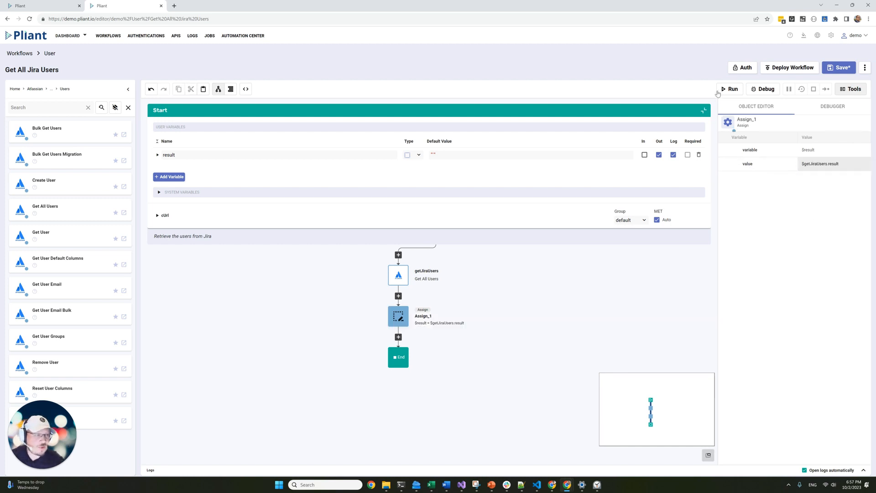
Save and run the workflow, checking the 50 returned Jira users in Logs.
{"action": "left_click", "coordinate": [721, 90]}
{"action": "left_click", "coordinate": [502, 281]}
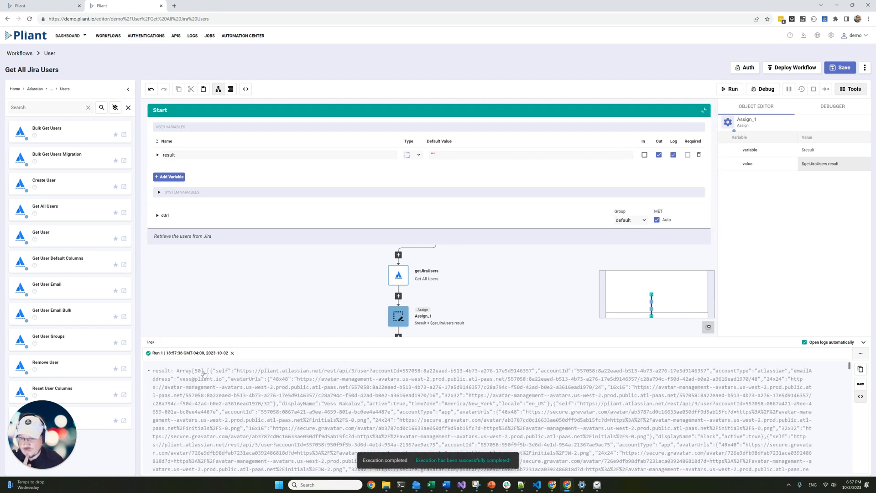
{"action": "left_click", "coordinate": [212, 373]}
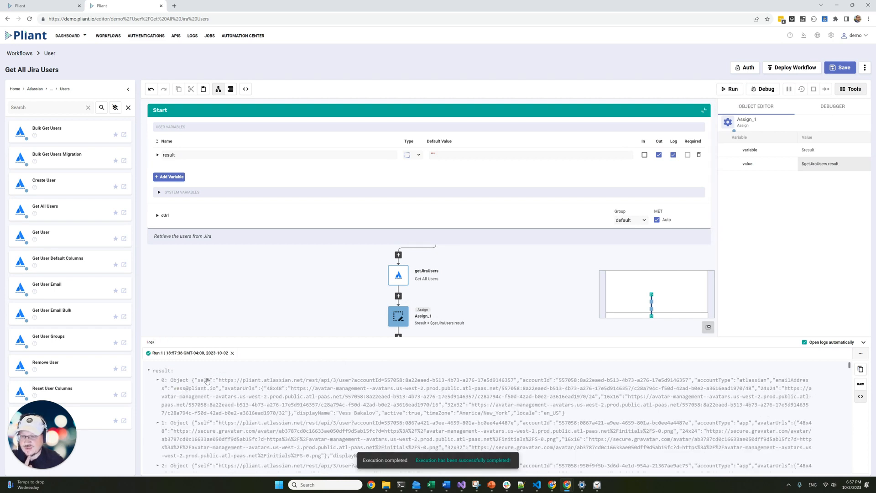
{"action": "left_click", "coordinate": [206, 380]}
{"action": "scroll", "coordinate": [198, 402], "scroll_direction": "down", "scroll_amount": 3}
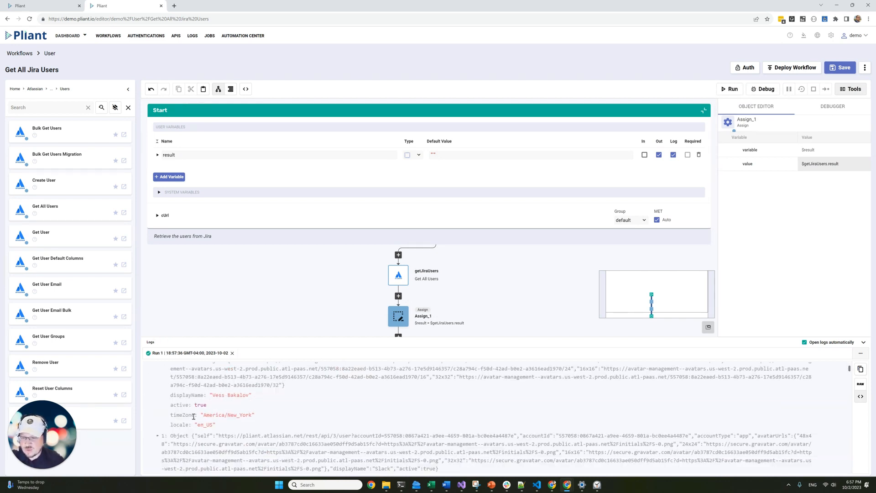
{"action": "scroll", "coordinate": [219, 408], "scroll_direction": "up", "scroll_amount": 1}
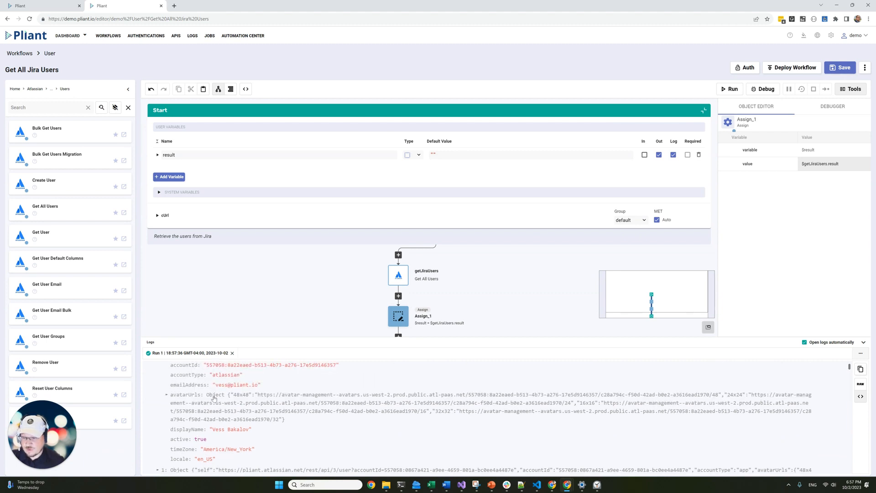
{"action": "scroll", "coordinate": [223, 376], "scroll_direction": "up", "scroll_amount": 2}
{"action": "scroll", "coordinate": [228, 383], "scroll_direction": "down", "scroll_amount": 2}
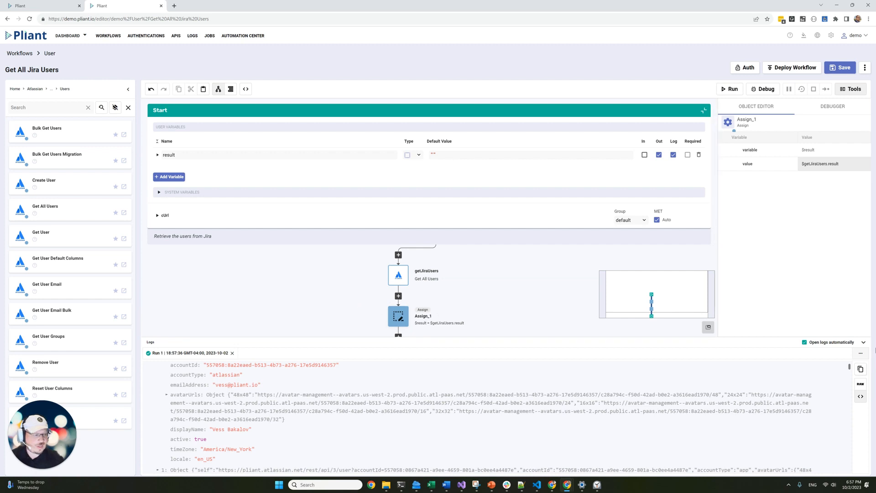
{"action": "left_click", "coordinate": [862, 345]}
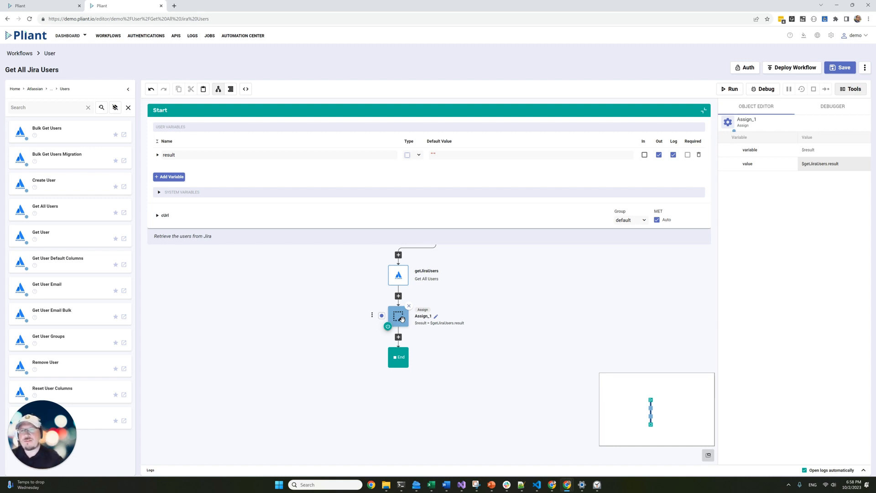
Add a required input variable named email in the Start panel.
{"action": "left_click", "coordinate": [181, 176]}
{"action": "type", "text": "email"}
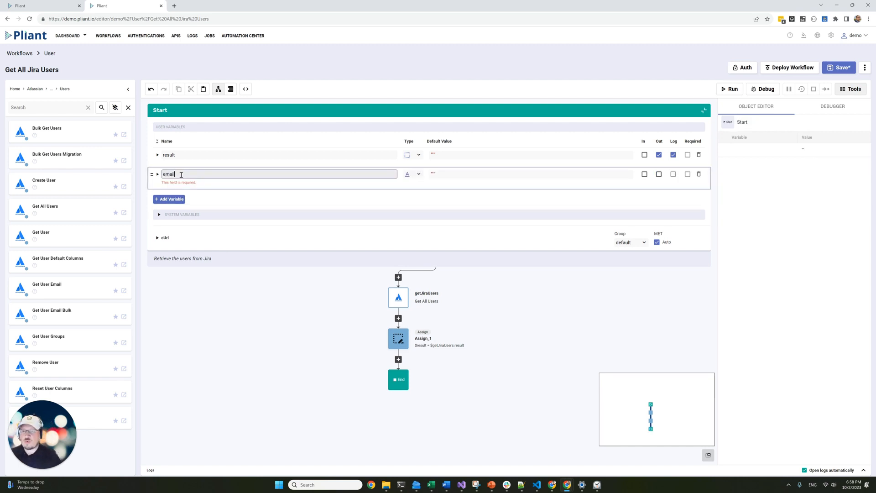
{"action": "left_click", "coordinate": [645, 174]}
{"action": "left_click", "coordinate": [688, 174]}
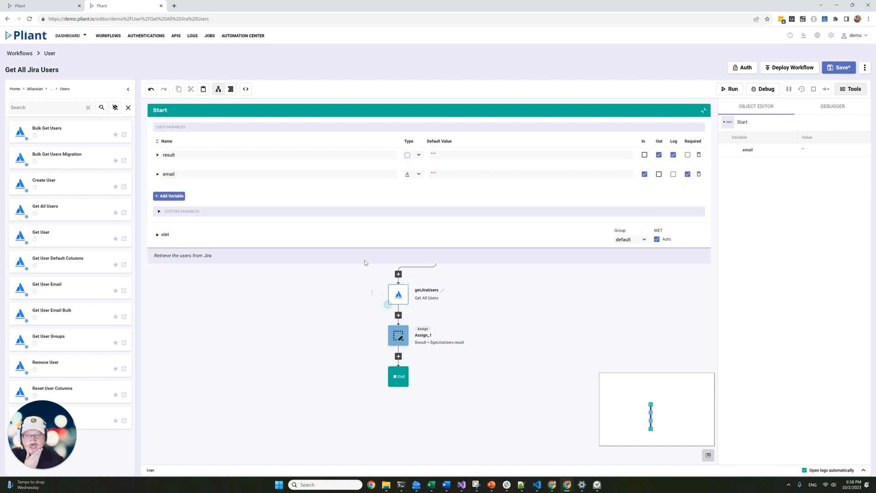
{"action": "left_click", "coordinate": [398, 303]}
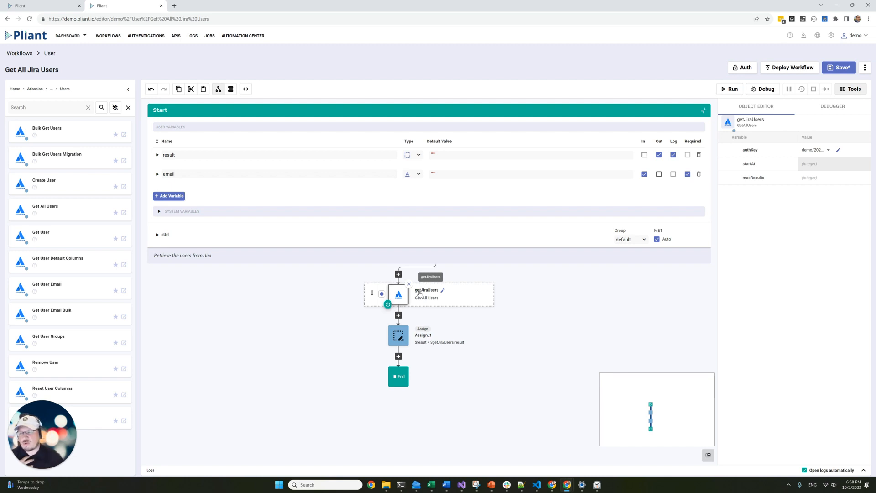
Add a ForEach loop after getJiraUsers containing an If step, moving Assign_1 into its TRUE branch.
{"action": "left_click", "coordinate": [399, 316]}
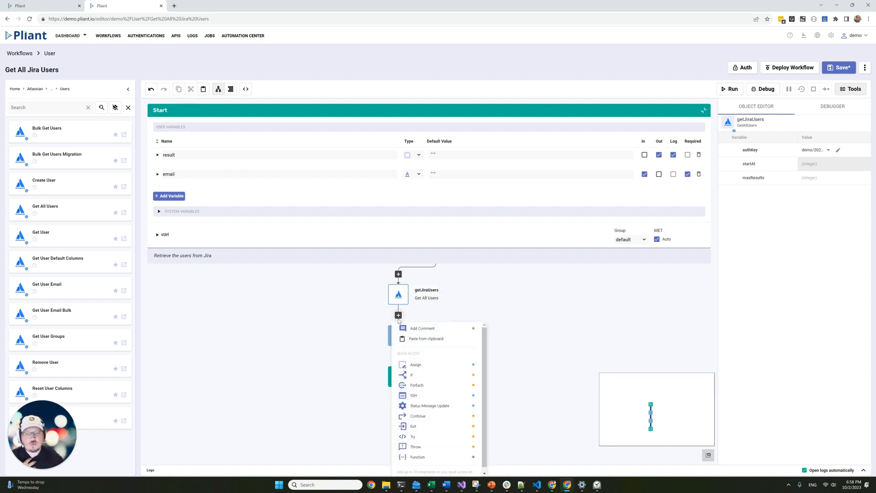
{"action": "left_click", "coordinate": [430, 386]}
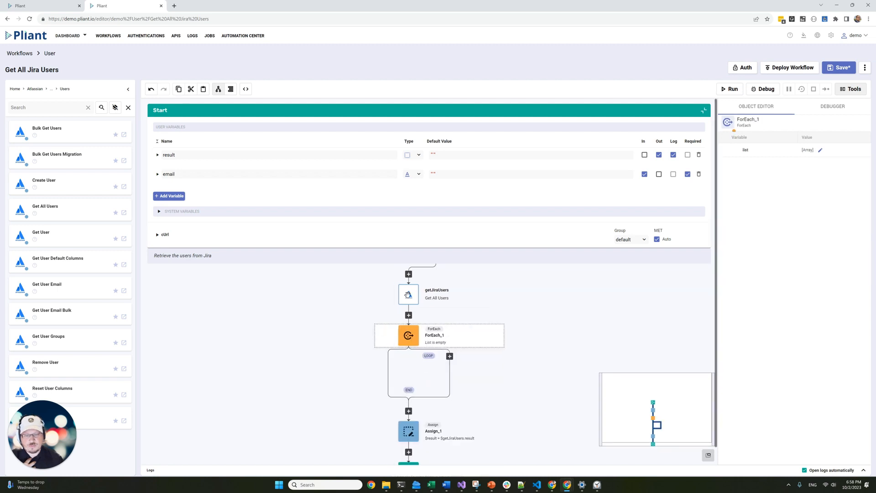
{"action": "left_click", "coordinate": [449, 356]}
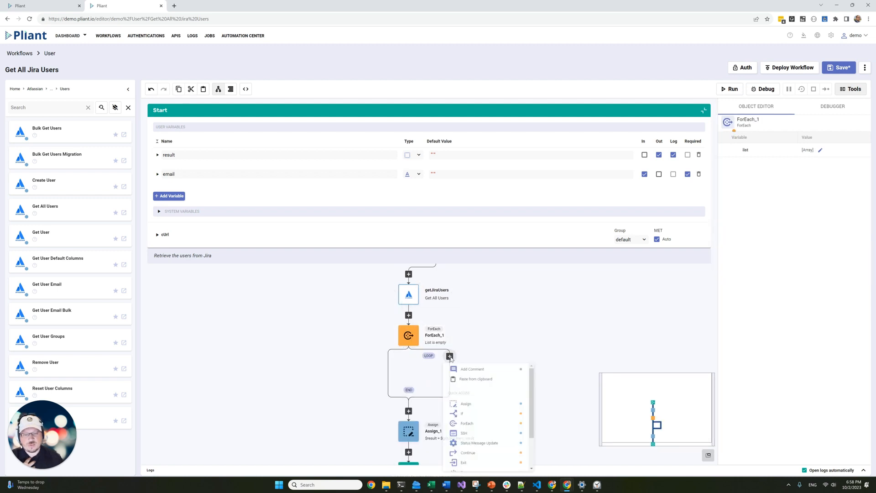
{"action": "left_click", "coordinate": [468, 419]}
{"action": "scroll", "coordinate": [440, 381], "scroll_direction": "down", "scroll_amount": 1}
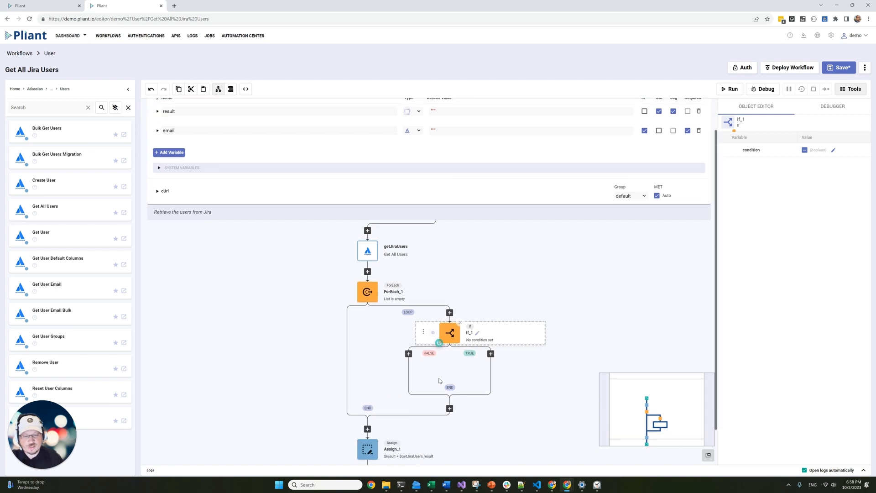
{"action": "scroll", "coordinate": [439, 381], "scroll_direction": "down", "scroll_amount": 1}
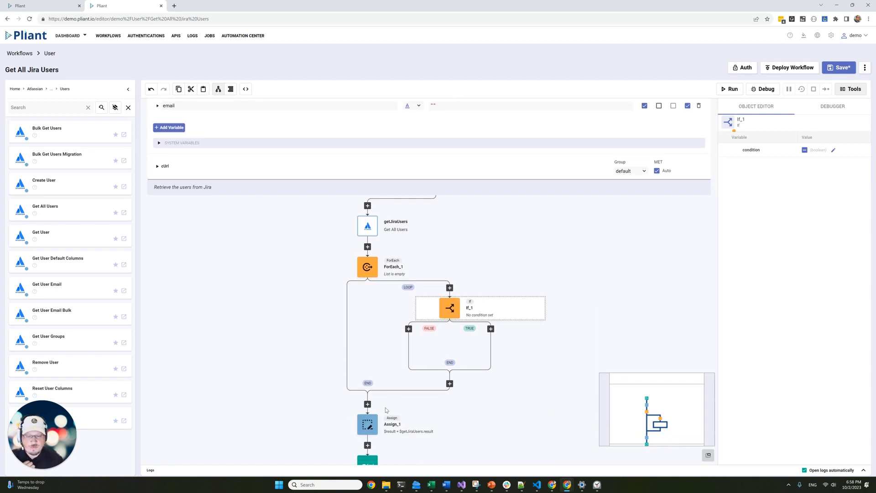
{"action": "left_click_drag", "start_coordinate": [367, 424], "coordinate": [492, 331]}
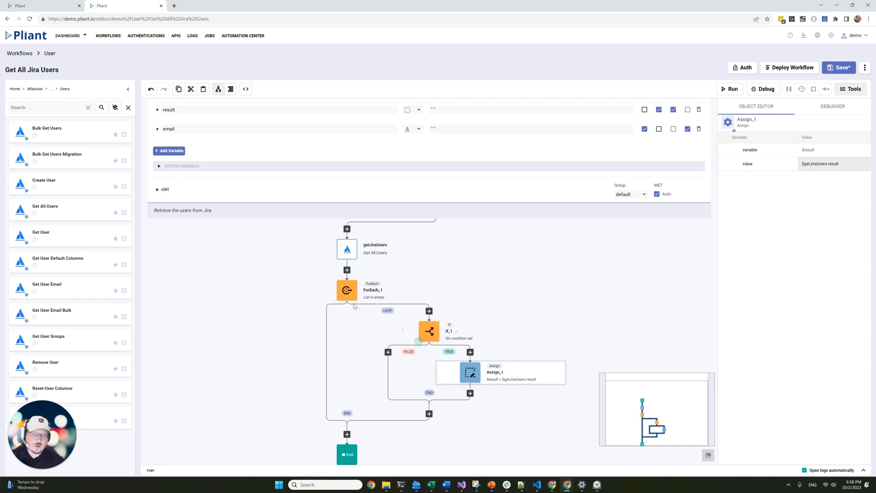
Rename the ForEach_1 loop to eachJiraUser and set its list to $getJiraUsers.result.
{"action": "left_click", "coordinate": [383, 289]}
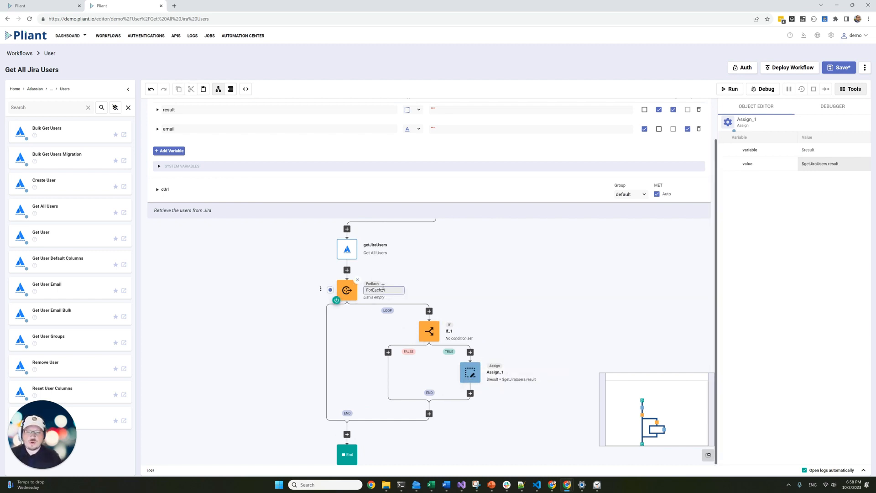
{"action": "key", "text": "BackSpace"}
{"action": "key", "text": "BackSpace"}
{"action": "key", "text": "BackSpace"}
{"action": "key", "text": "BackSpace"}
{"action": "key", "text": "BackSpace"}
{"action": "key", "text": "BackSpace"}
{"action": "key", "text": "BackSpace"}
{"action": "key", "text": "BackSpace"}
{"action": "key", "text": "BackSpace"}
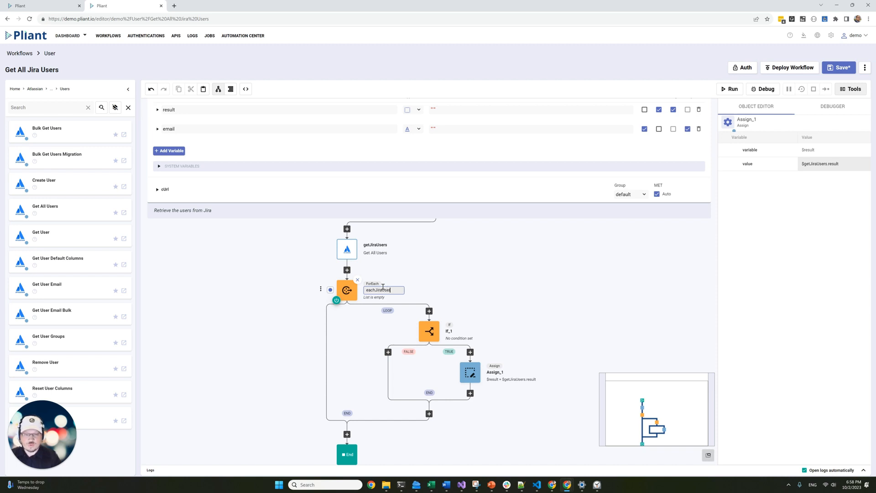
{"action": "type", "text": "eachJiraUser"}
{"action": "key", "text": "Return"}
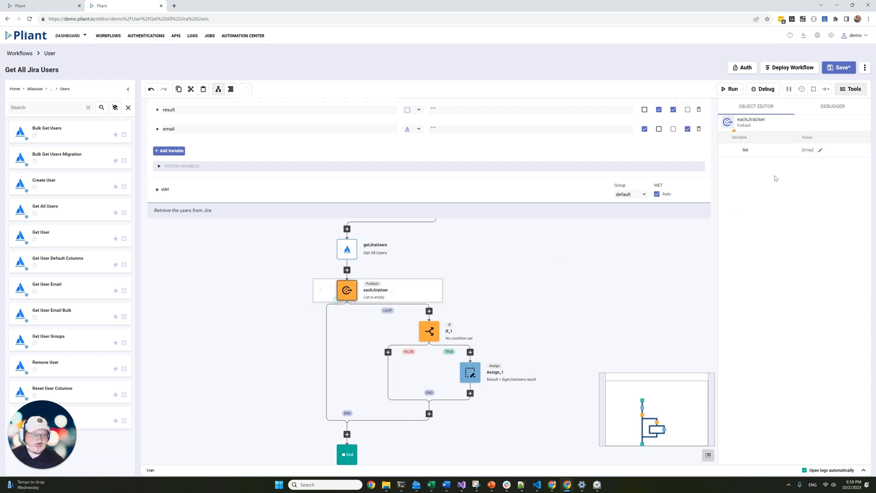
{"action": "left_click", "coordinate": [821, 151]}
{"action": "type", "text": "$"}
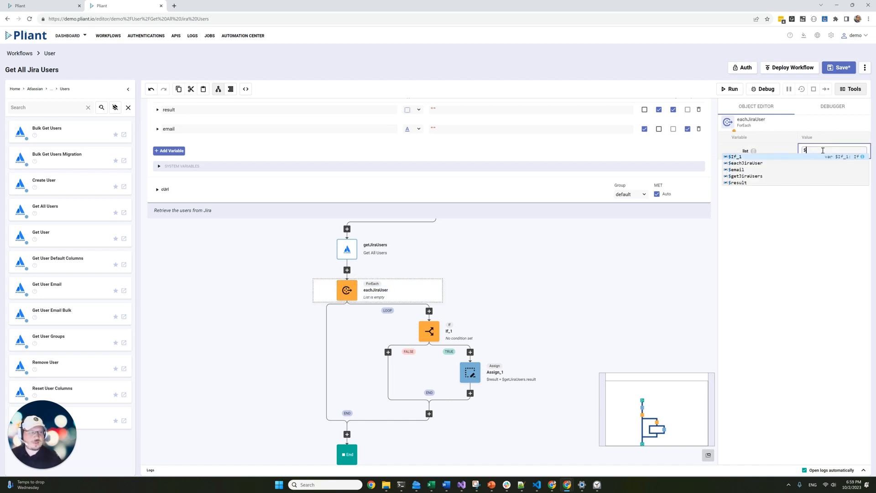
{"action": "type", "text": "g"}
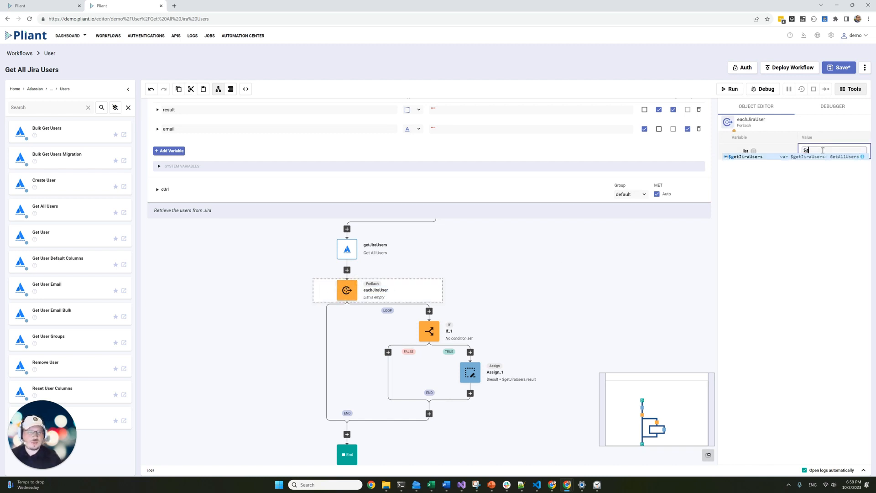
{"action": "type", "text": "etJiraUsers.result"}
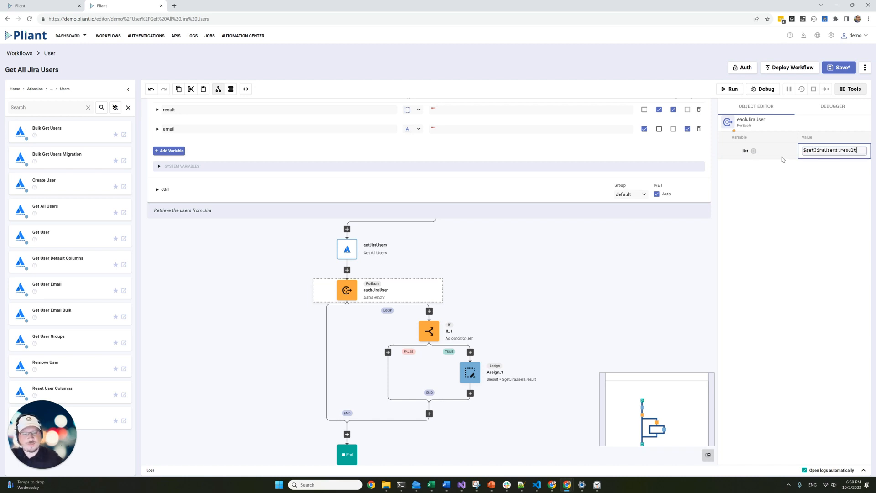
{"action": "left_click", "coordinate": [416, 337]}
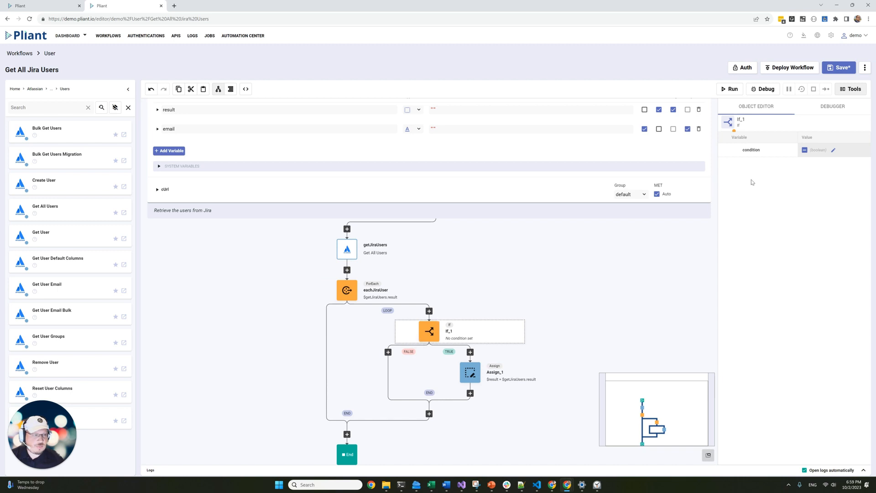
Set the If_1 condition to $eachJiraUser.item.emailAddress == $email.
{"action": "left_click", "coordinate": [833, 150]}
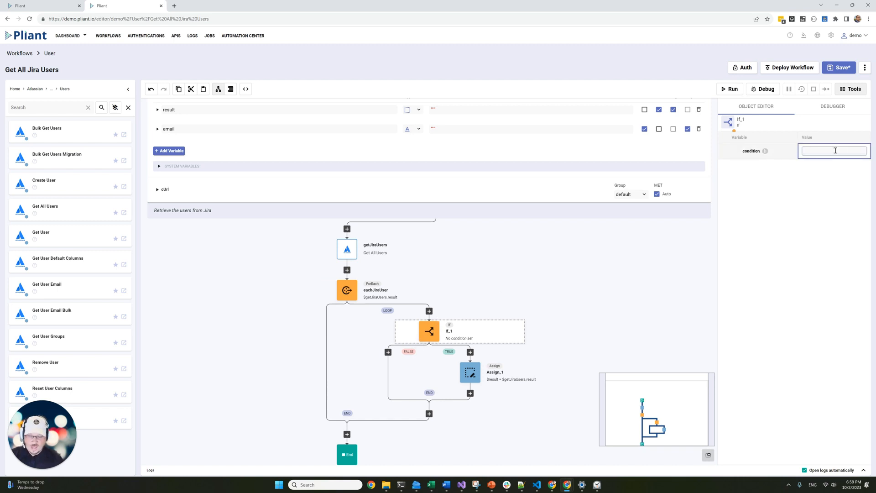
{"action": "type", "text": "$re"}
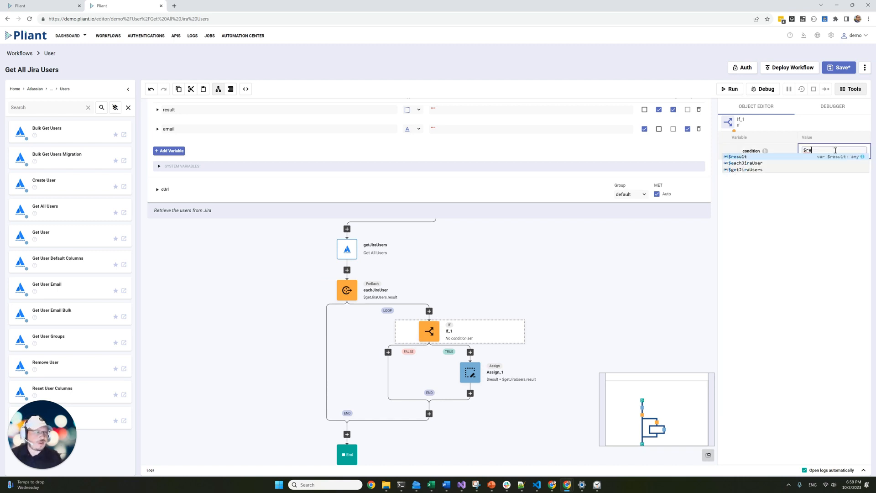
{"action": "key", "text": "BackSpace"}
{"action": "key", "text": "BackSpace"}
{"action": "type", "text": "eachJiraUser."}
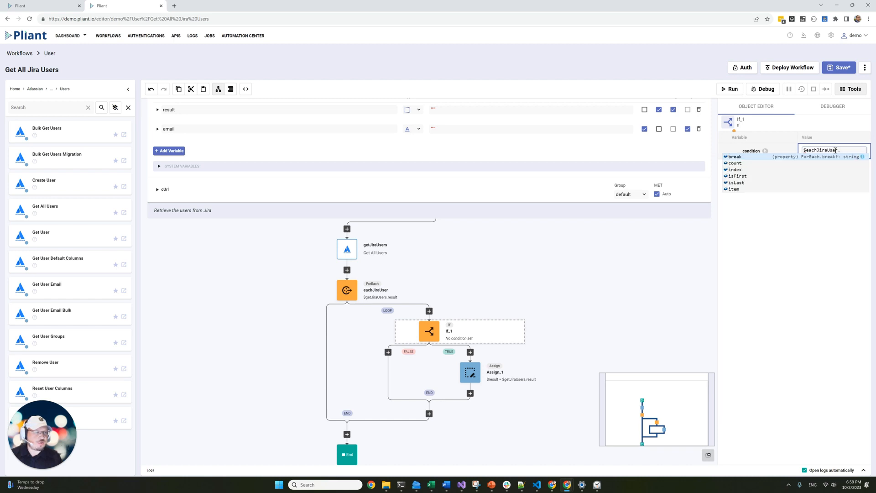
{"action": "type", "text": "item."}
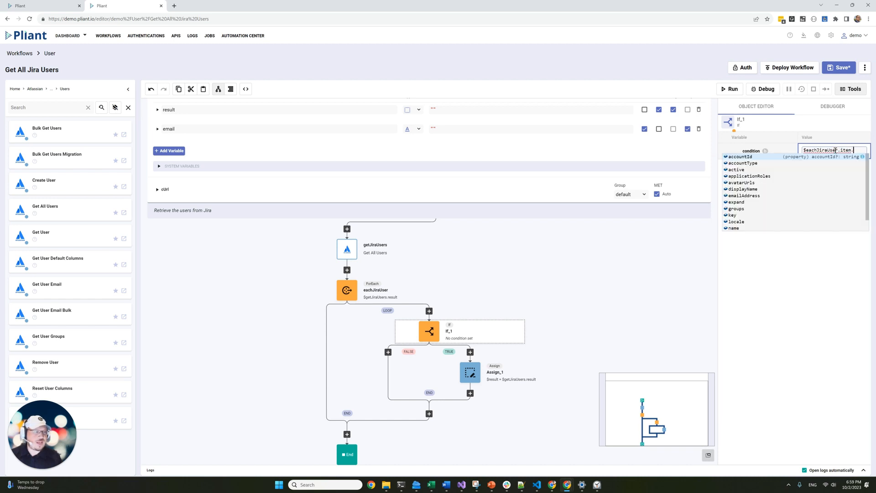
{"action": "key", "text": "Down"}
{"action": "key", "text": "Down"}
{"action": "key", "text": "Down"}
{"action": "key", "text": "Down"}
{"action": "key", "text": "Down"}
{"action": "key", "text": "Down"}
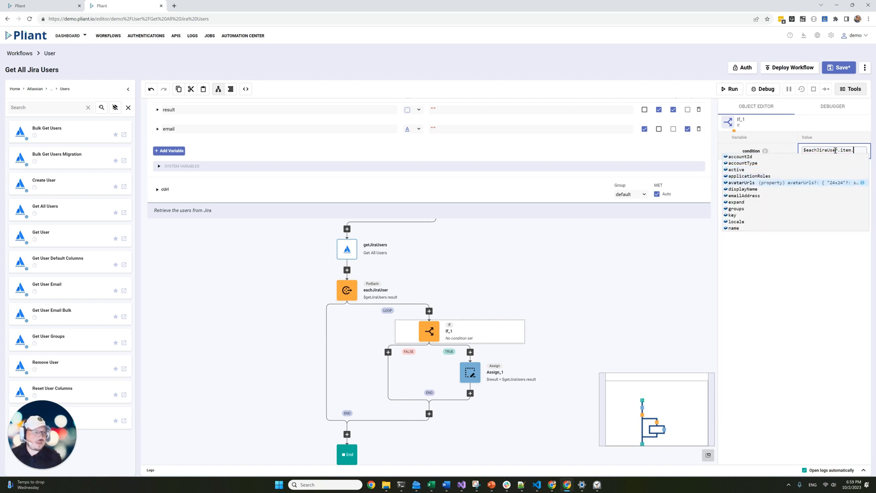
{"action": "key", "text": "Return"}
{"action": "type", "text": "== $"}
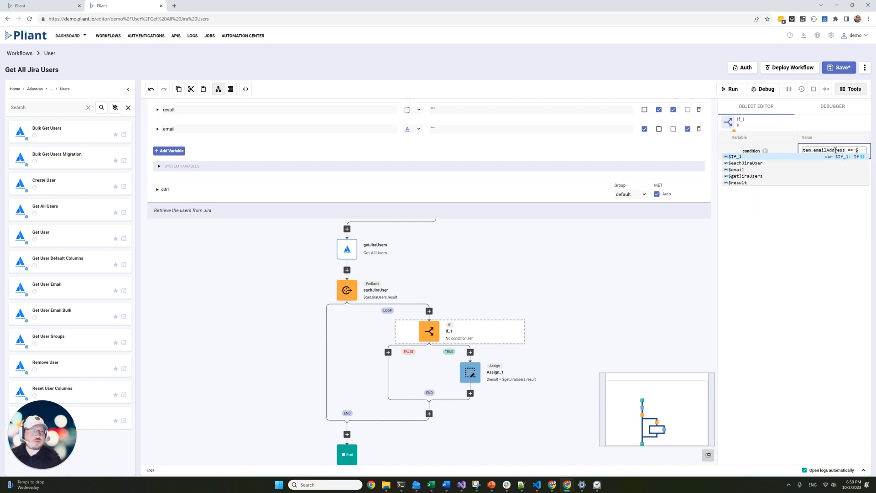
{"action": "key", "text": "Down"}
{"action": "key", "text": "Down"}
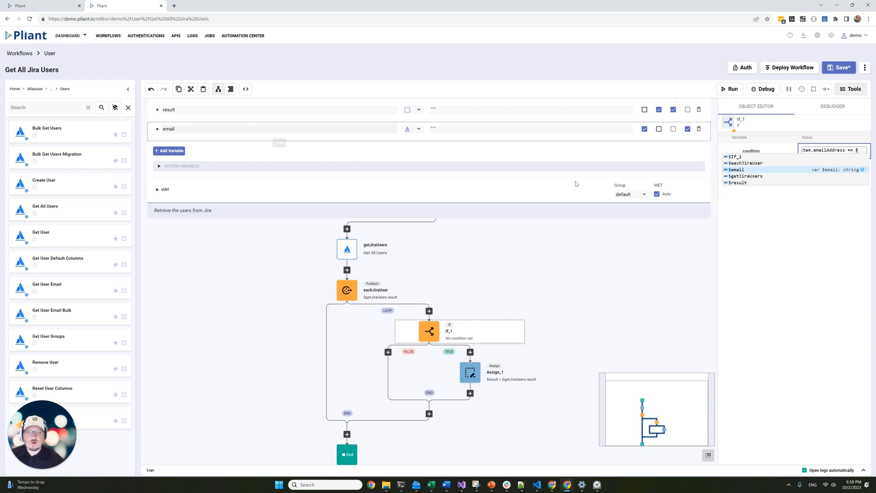
{"action": "key", "text": "Return"}
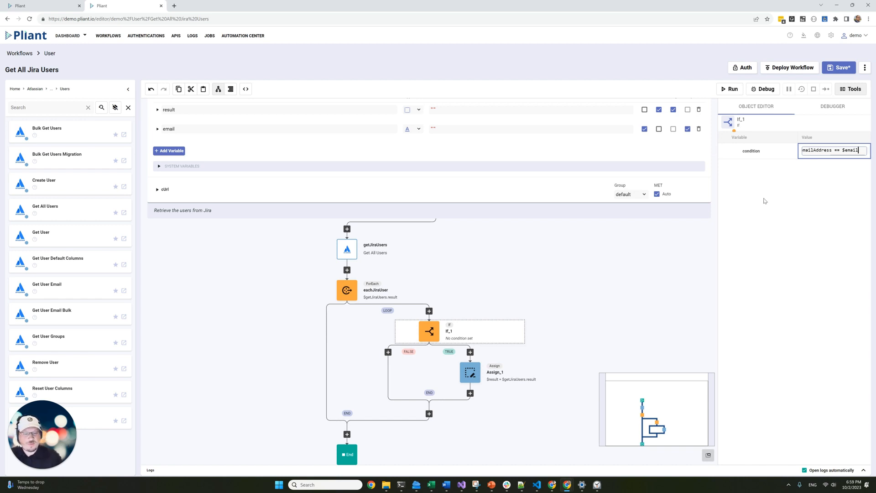
{"action": "left_click", "coordinate": [464, 382]}
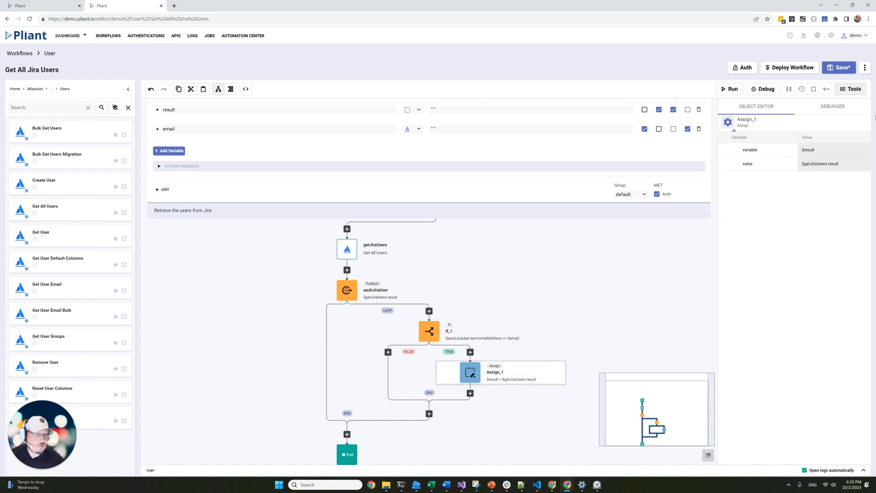
Change the Assign step's value to $eachJiraUser.item.
{"action": "left_click", "coordinate": [848, 164]}
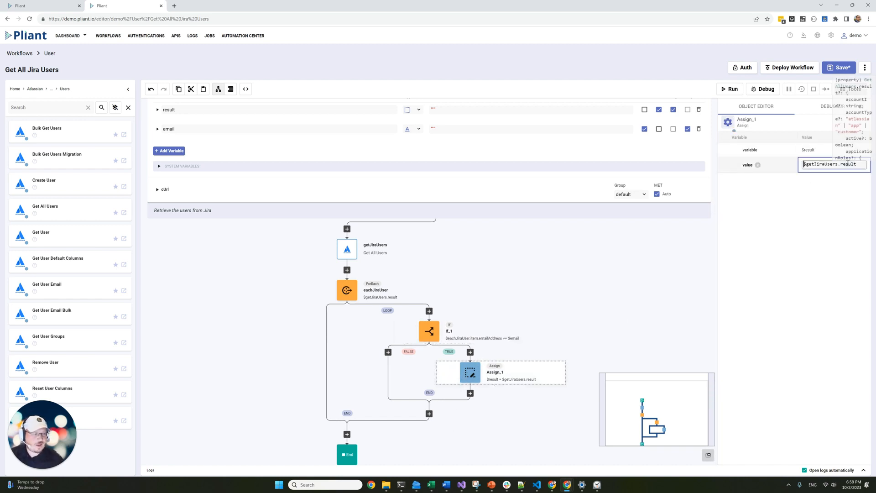
{"action": "key", "text": "ctrl+a"}
{"action": "type", "text": "$"}
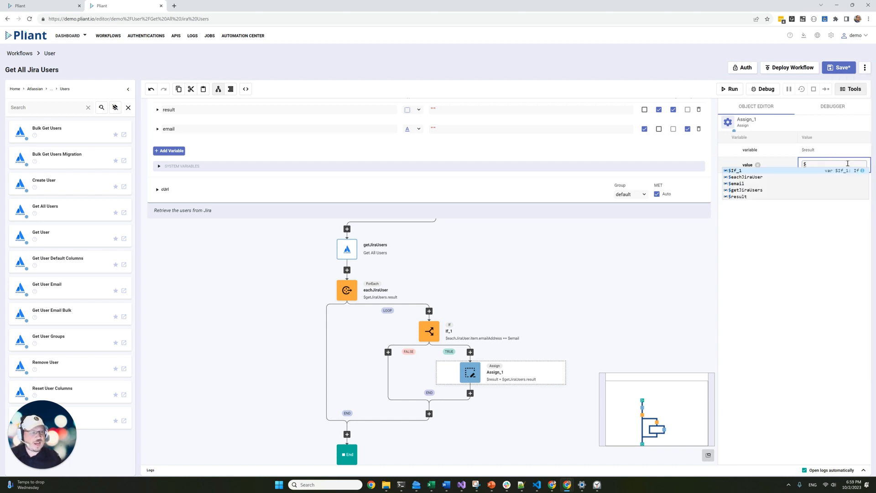
{"action": "key", "text": "Down"}
{"action": "key", "text": "Down"}
{"action": "key", "text": "Down"}
{"action": "key", "text": "Up"}
{"action": "key", "text": "Down"}
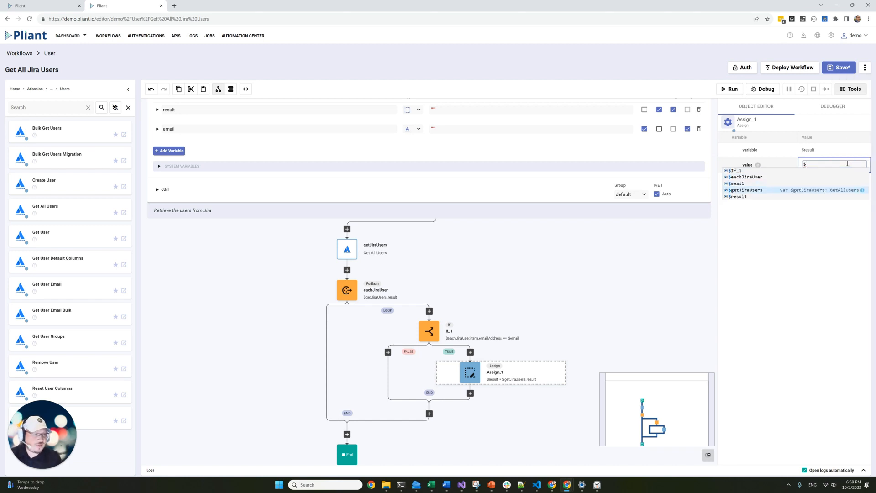
{"action": "key", "text": "Up"}
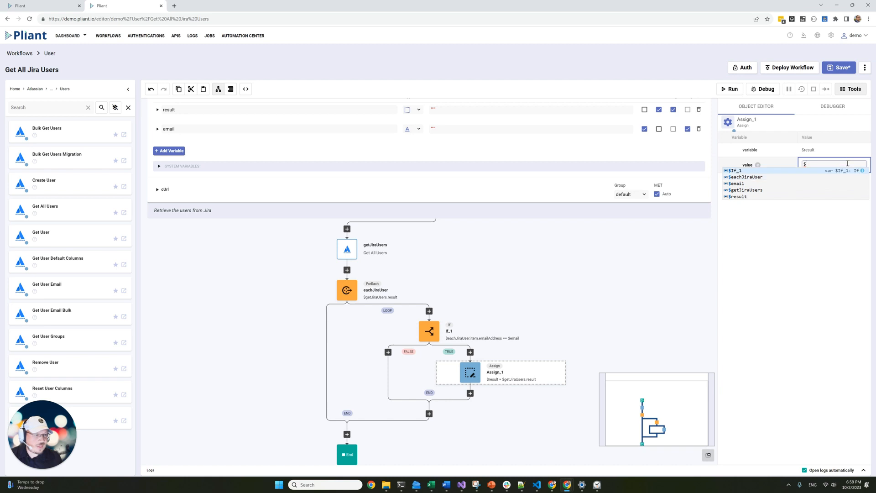
{"action": "key", "text": "Down"}
{"action": "key", "text": "Return"}
{"action": "type", "text": ".item"}
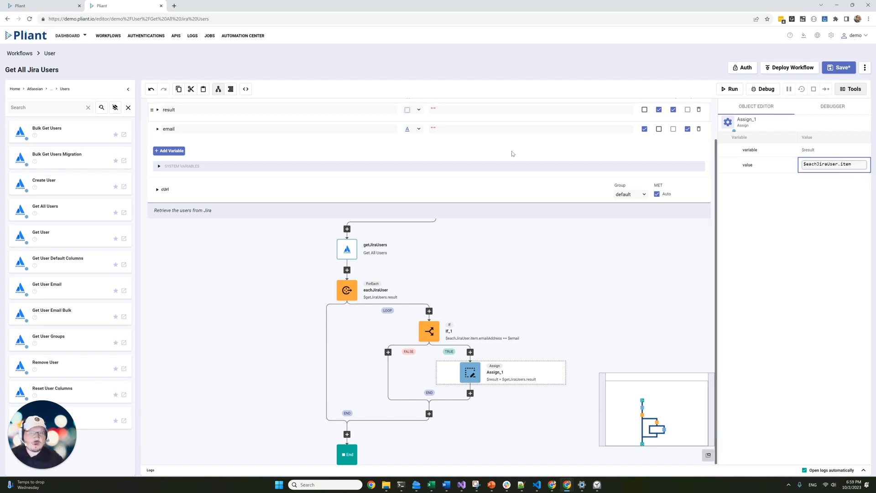
Give the email input a test email address as its default value and run the workflow.
{"action": "left_click", "coordinate": [436, 128]}
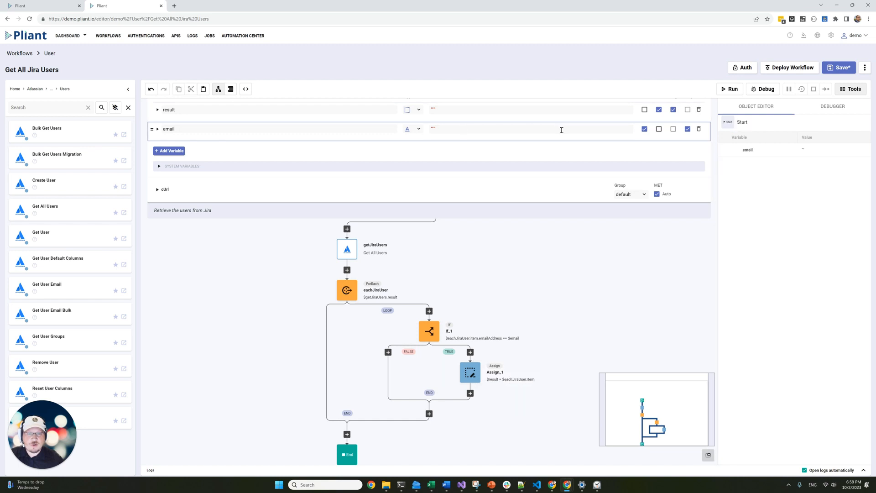
{"action": "left_click", "coordinate": [441, 128]}
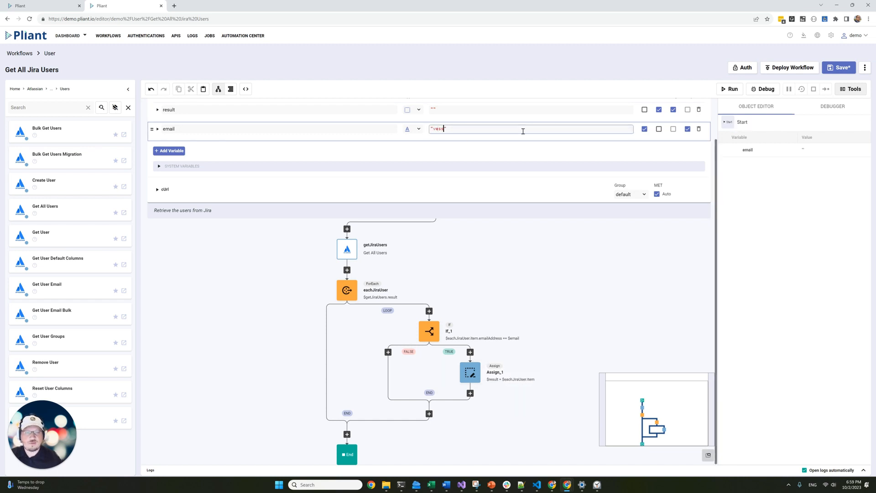
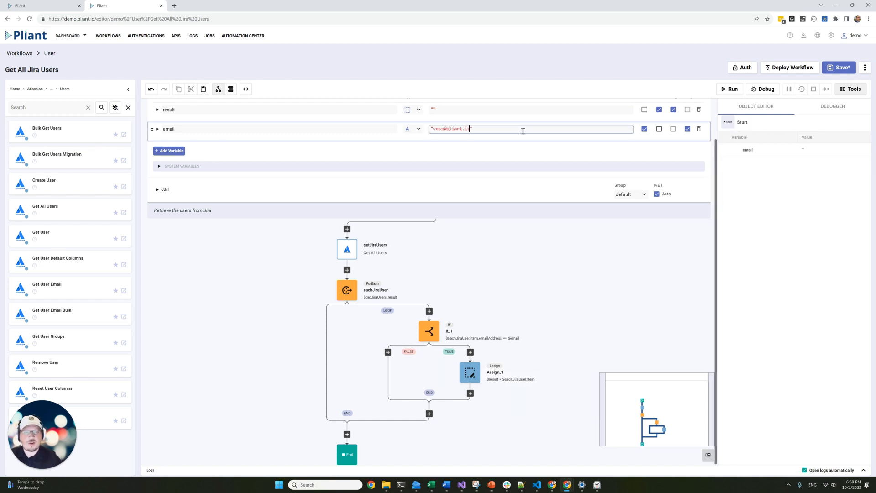
{"action": "left_click", "coordinate": [736, 91]}
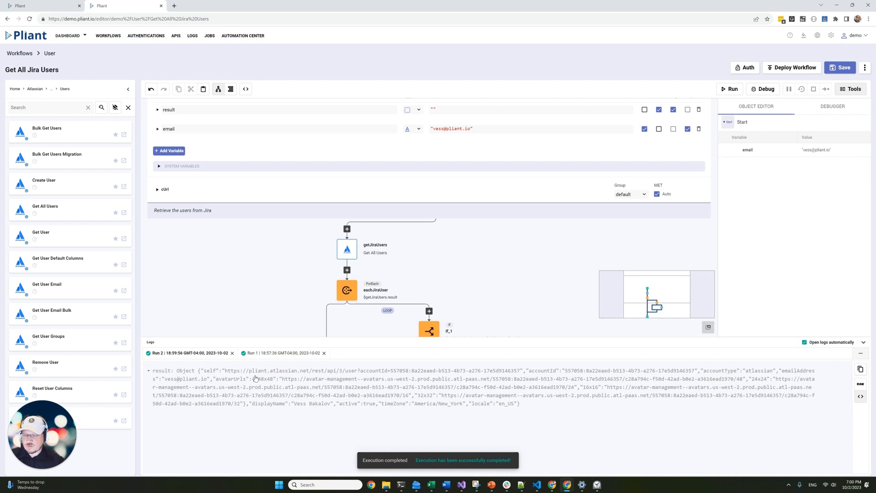
Expand the returned Jira user object in the logs, then open Deploy Workflow.
{"action": "left_click", "coordinate": [256, 378]}
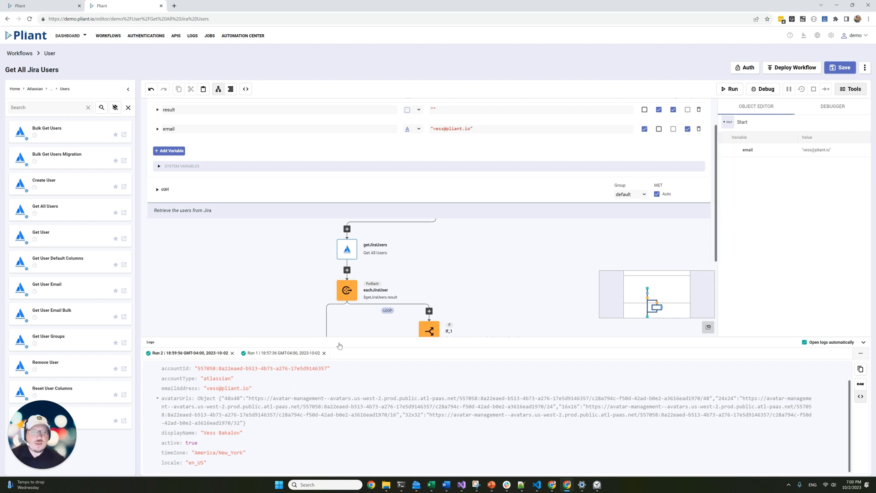
{"action": "left_click", "coordinate": [865, 342]}
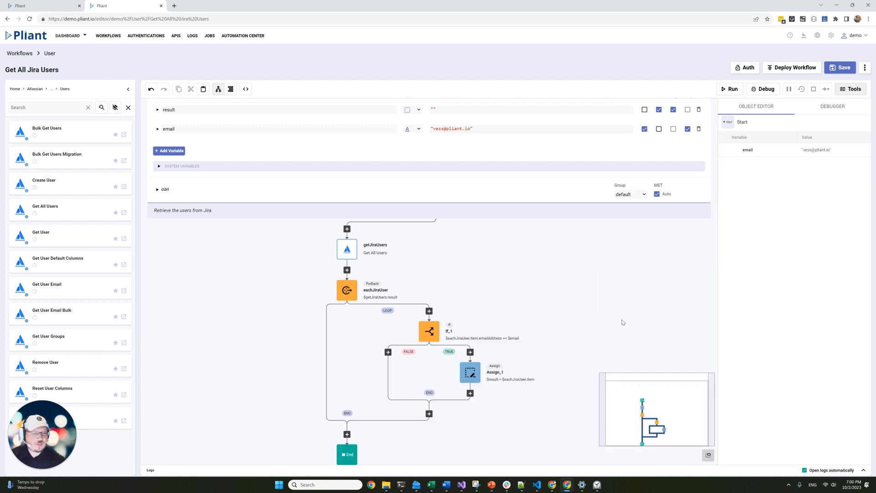
{"action": "scroll", "coordinate": [457, 320], "scroll_direction": "up", "scroll_amount": 1}
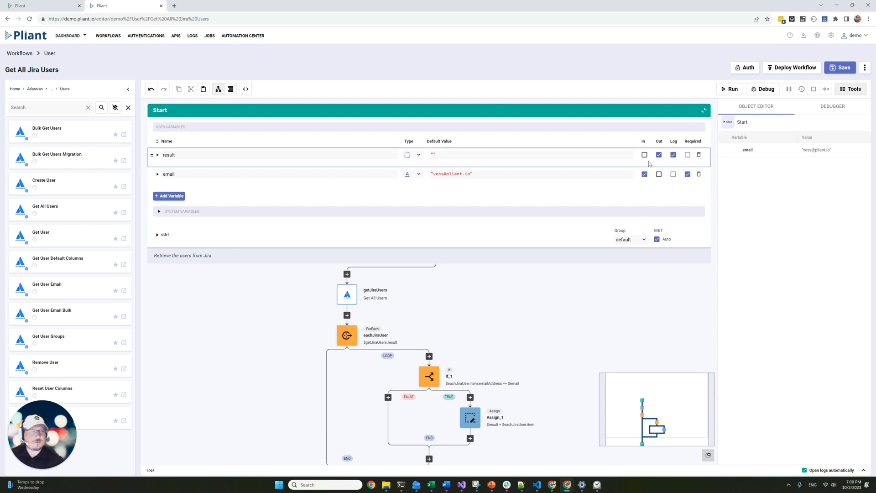
{"action": "left_click", "coordinate": [797, 69]}
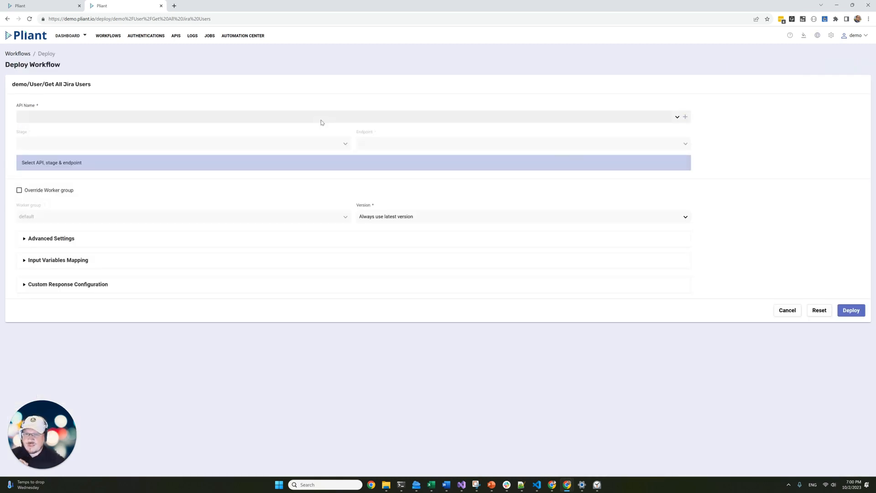
Choose my-api as the API name and prodprod as the stage.
{"action": "left_click", "coordinate": [321, 120]}
{"action": "scroll", "coordinate": [151, 174], "scroll_direction": "down", "scroll_amount": 1}
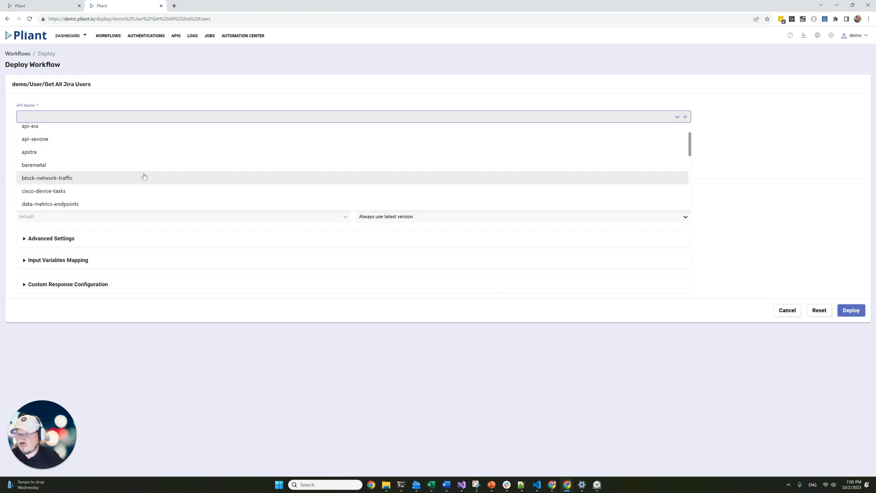
{"action": "scroll", "coordinate": [144, 176], "scroll_direction": "down", "scroll_amount": 5}
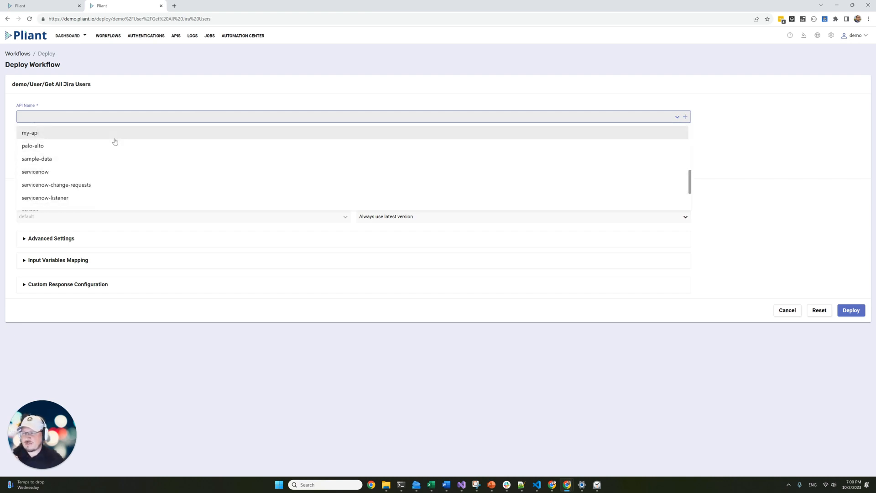
{"action": "left_click", "coordinate": [116, 140]}
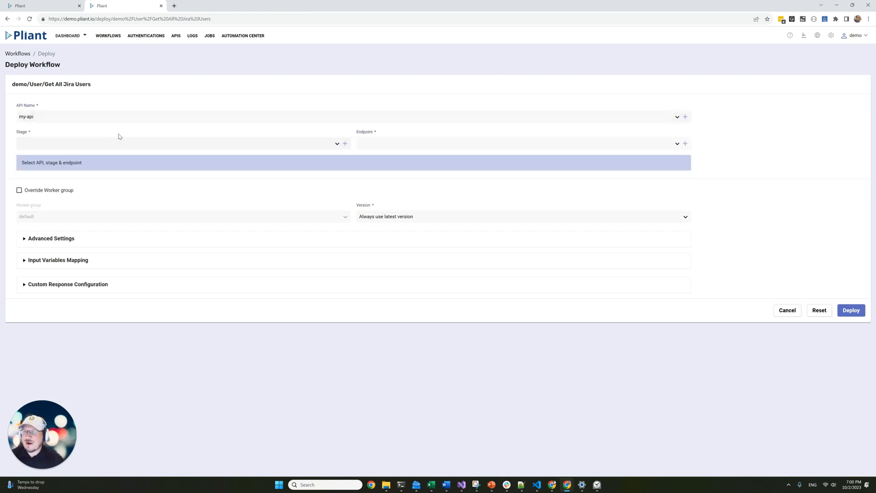
{"action": "left_click", "coordinate": [132, 146]}
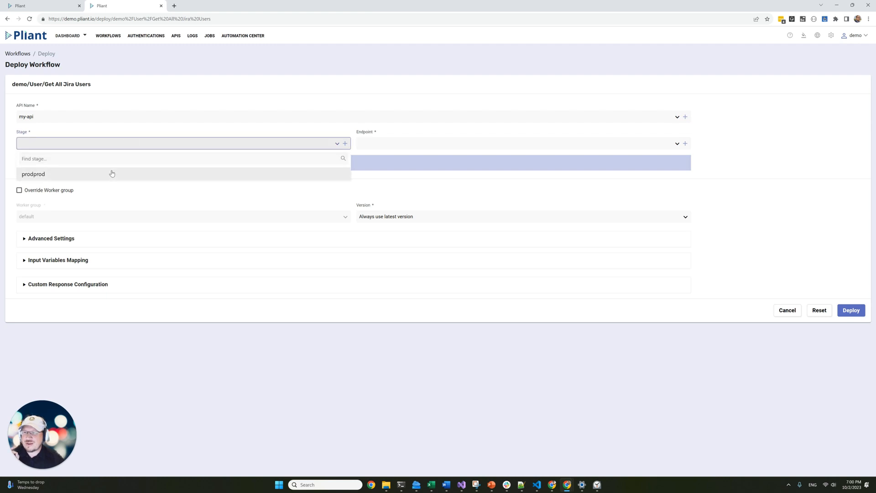
{"action": "left_click", "coordinate": [111, 173]}
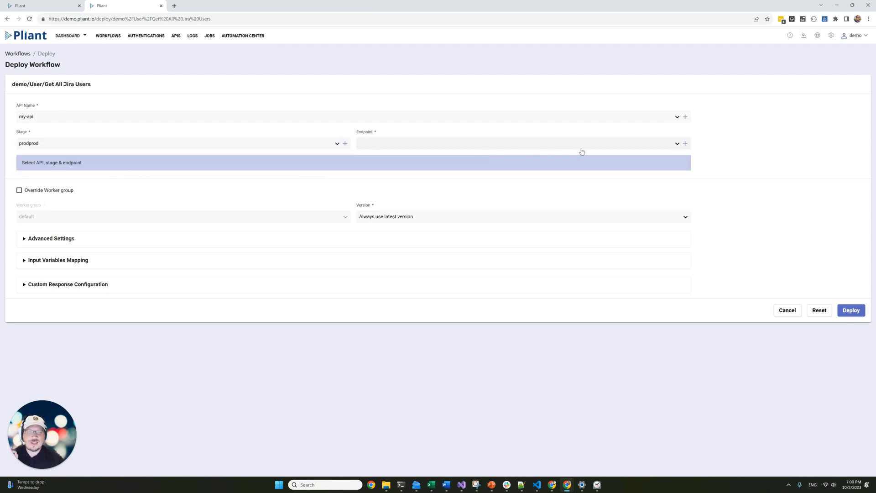
Create a new endpoint described 'This is an endpoint to list all Jira Users' and deploy.
{"action": "left_click", "coordinate": [686, 143]}
{"action": "left_click", "coordinate": [533, 263]}
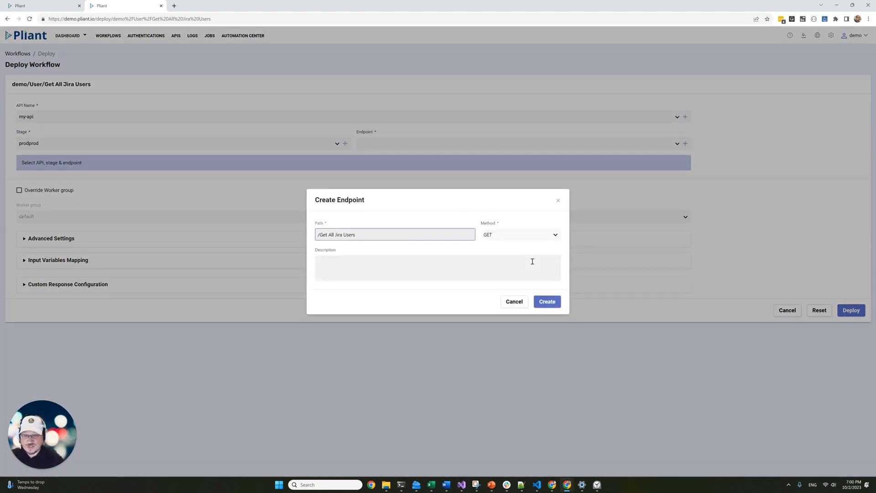
{"action": "type", "text": "This is an"}
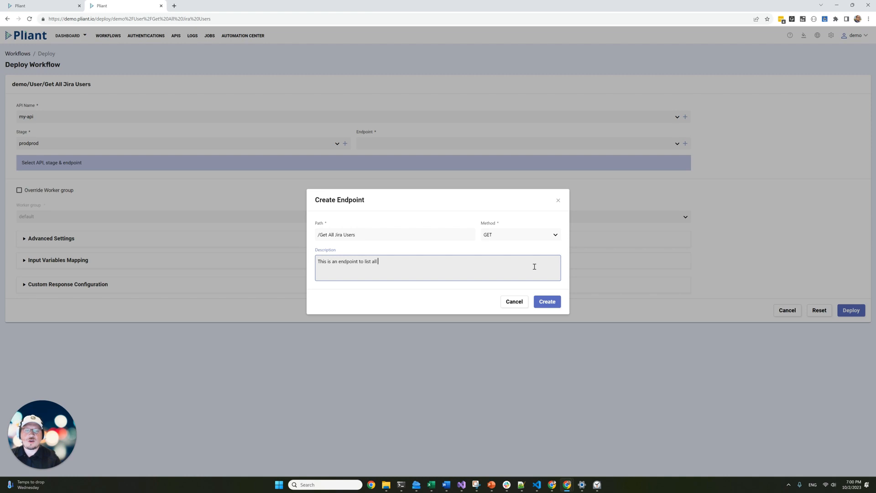
{"action": "type", "text": "endpoint to list all Jira Users"}
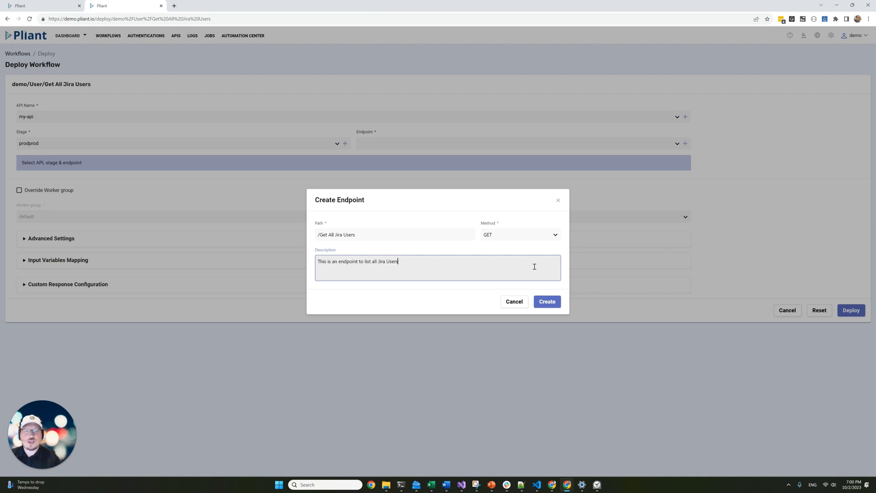
{"action": "left_click", "coordinate": [547, 301]}
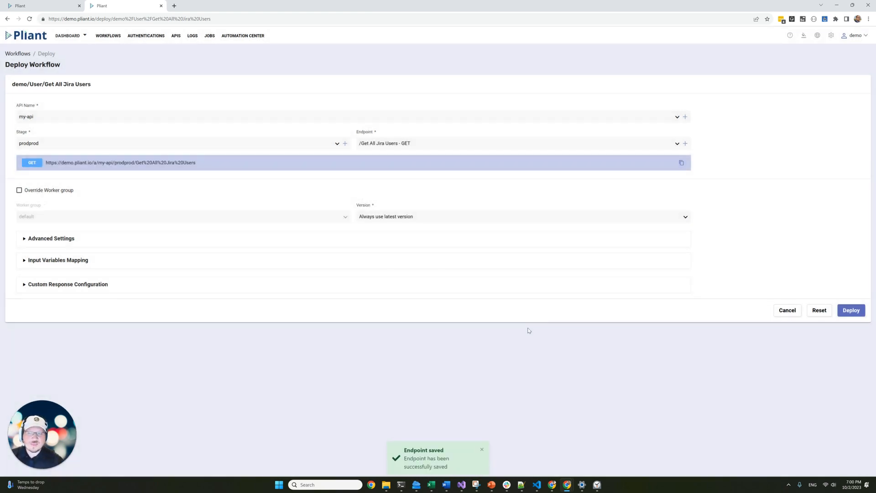
{"action": "left_click", "coordinate": [849, 311]}
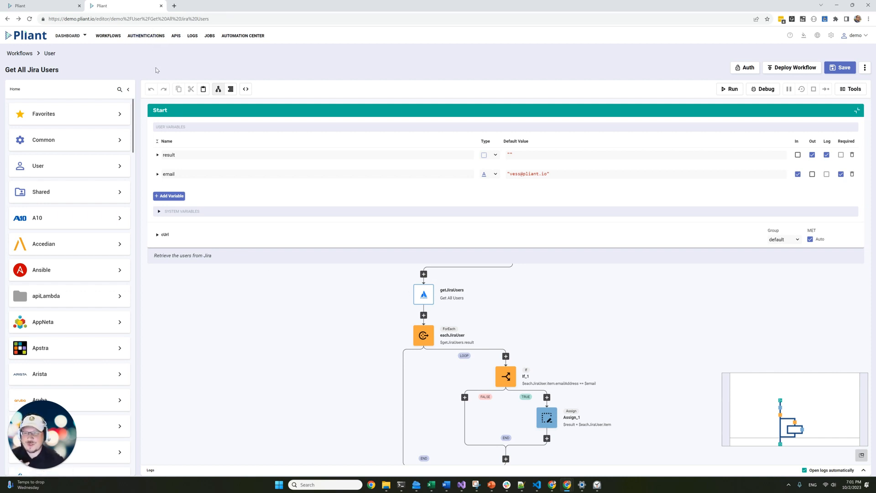
Go to the APIs list and open my-api's Workflow Deployments.
{"action": "left_click", "coordinate": [176, 36]}
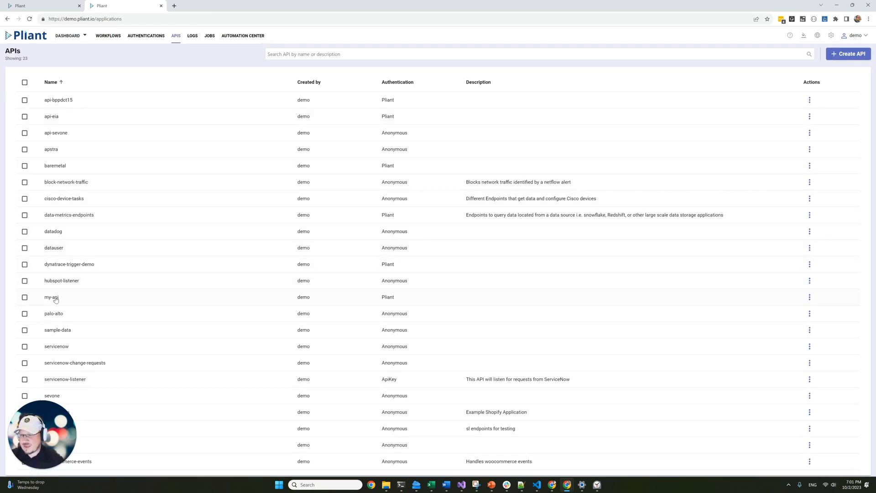
{"action": "left_click", "coordinate": [55, 297]}
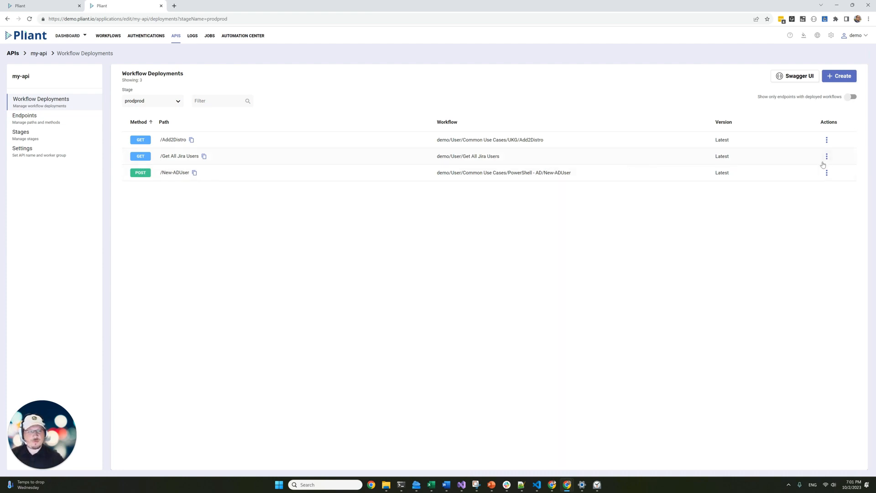
Open the prodprod stage's Swagger docs and expand the Get All Jira Users endpoint.
{"action": "left_click", "coordinate": [810, 82]}
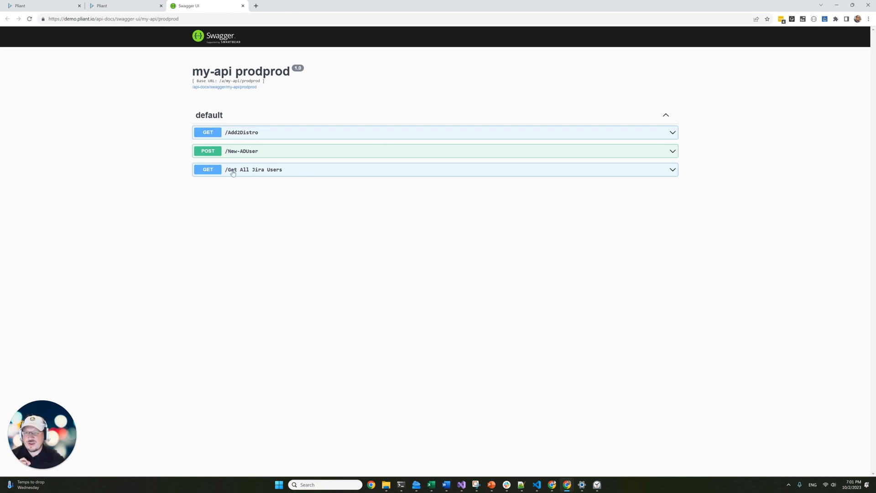
{"action": "left_click", "coordinate": [249, 174]}
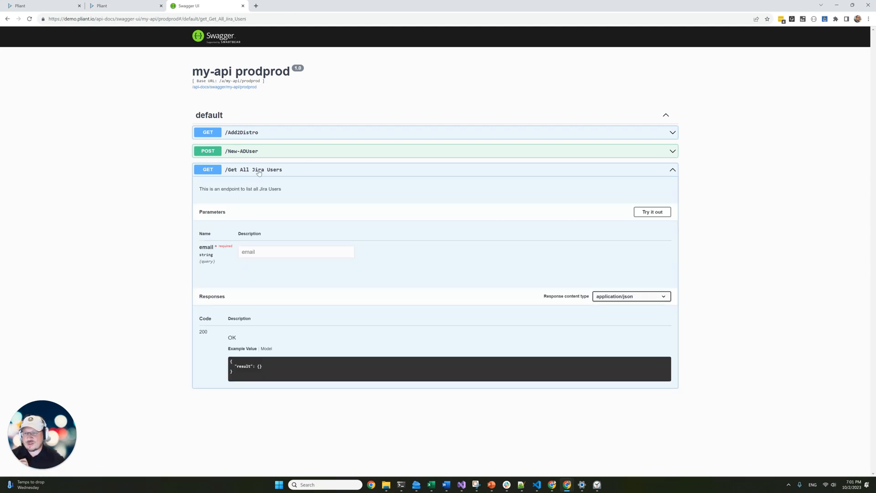
{"action": "left_click_drag", "start_coordinate": [200, 190], "coordinate": [317, 193]}
{"action": "left_click", "coordinate": [316, 194]}
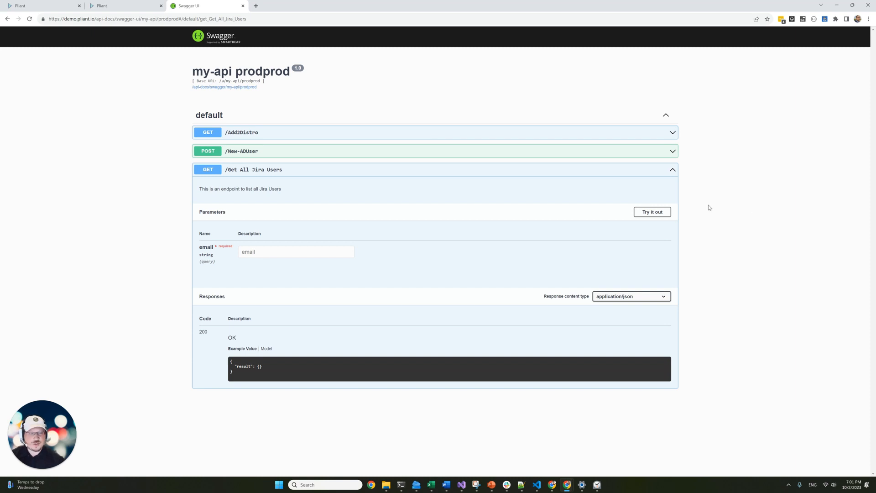
Try out the endpoint with a test email address and read the 200 response body.
{"action": "left_click", "coordinate": [653, 212]}
{"action": "left_click", "coordinate": [319, 249]}
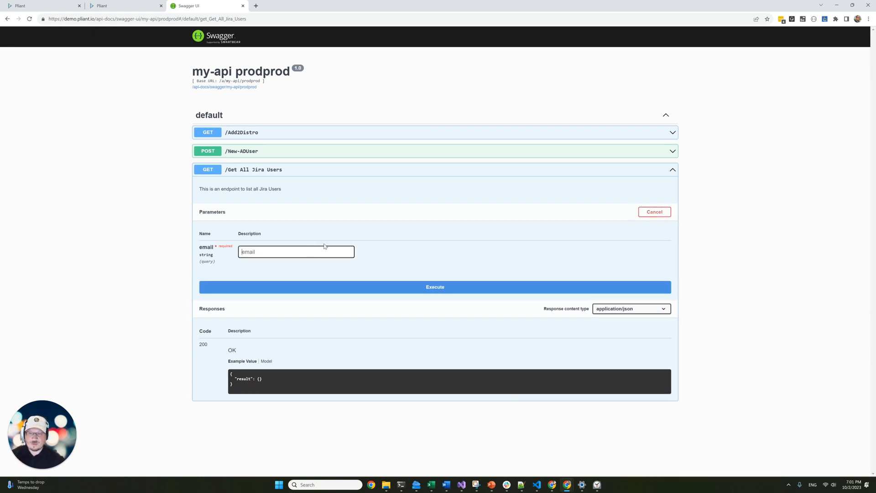
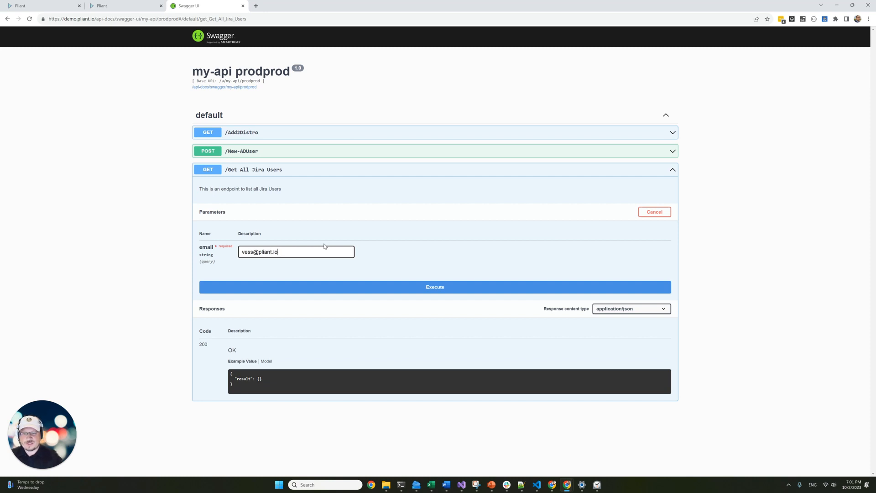
{"action": "left_click", "coordinate": [338, 292]}
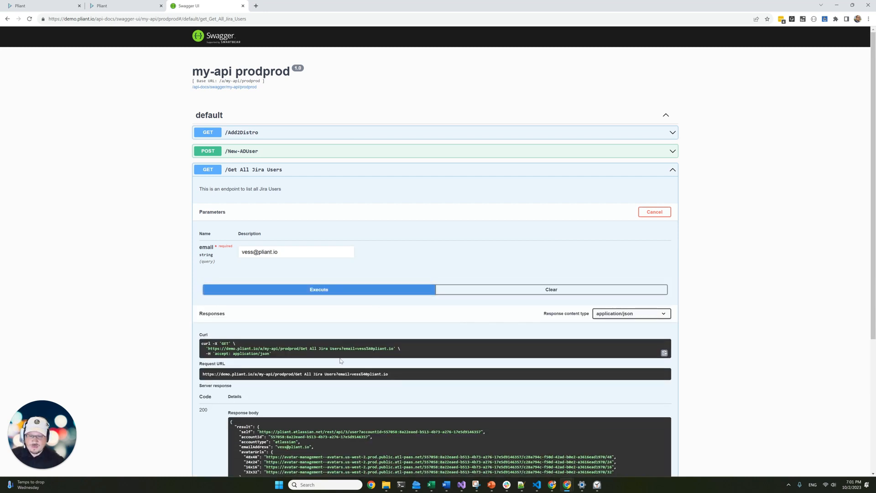
{"action": "scroll", "coordinate": [340, 361], "scroll_direction": "down", "scroll_amount": 2}
{"action": "scroll", "coordinate": [301, 347], "scroll_direction": "down", "scroll_amount": 2}
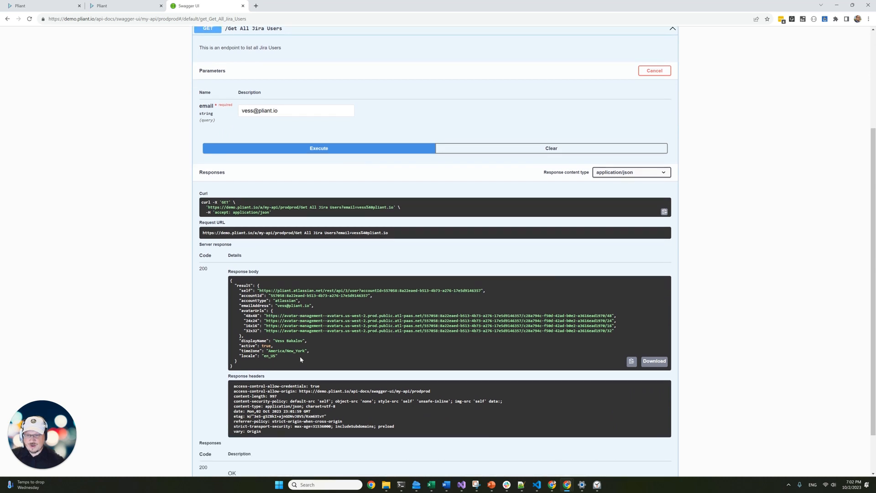
{"action": "scroll", "coordinate": [291, 359], "scroll_direction": "up", "scroll_amount": 4}
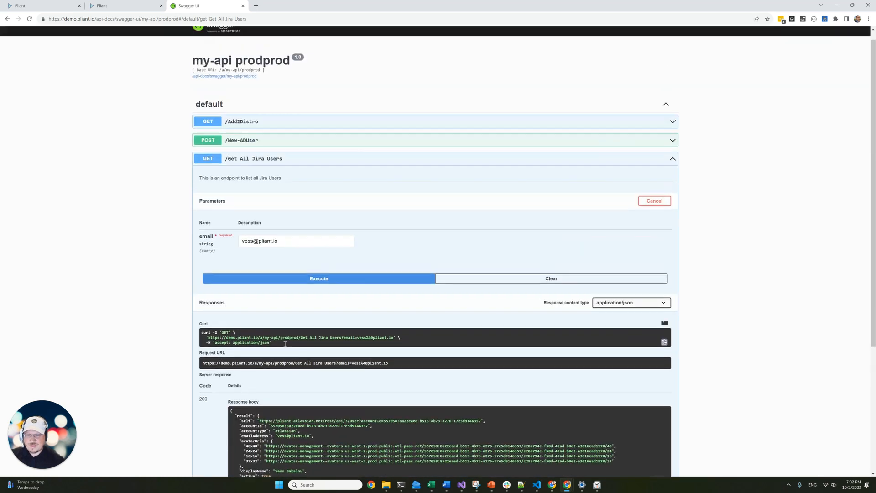
Rerun the request with another colleague's email, check the response, then return to Pliant.
{"action": "left_click_drag", "start_coordinate": [252, 254], "coordinate": [234, 249]}
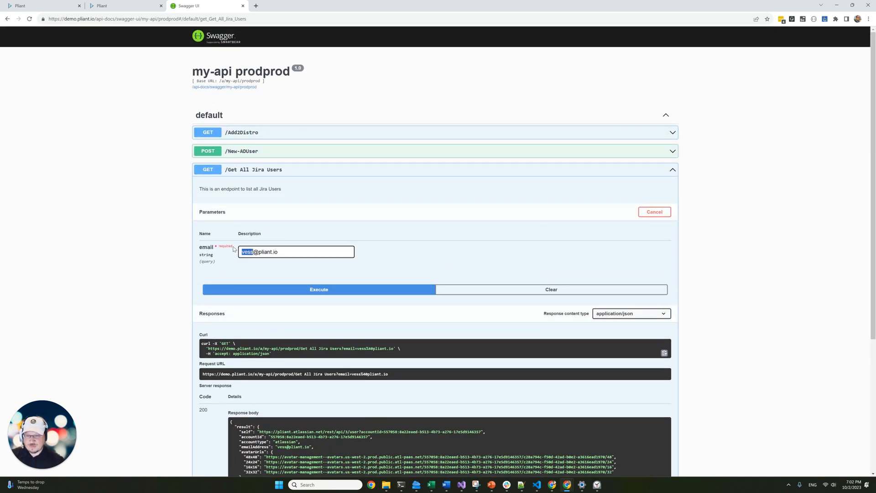
{"action": "type", "text": "matt"}
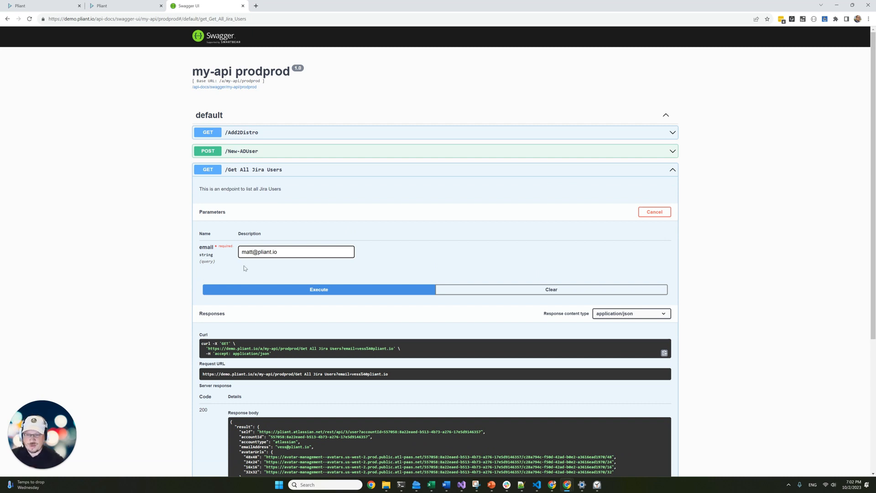
{"action": "left_click", "coordinate": [266, 288]}
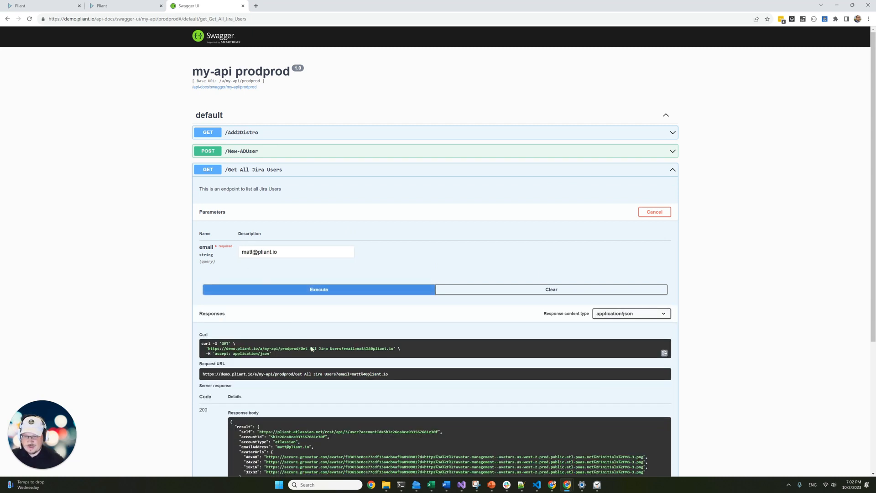
{"action": "scroll", "coordinate": [338, 356], "scroll_direction": "down", "scroll_amount": 2}
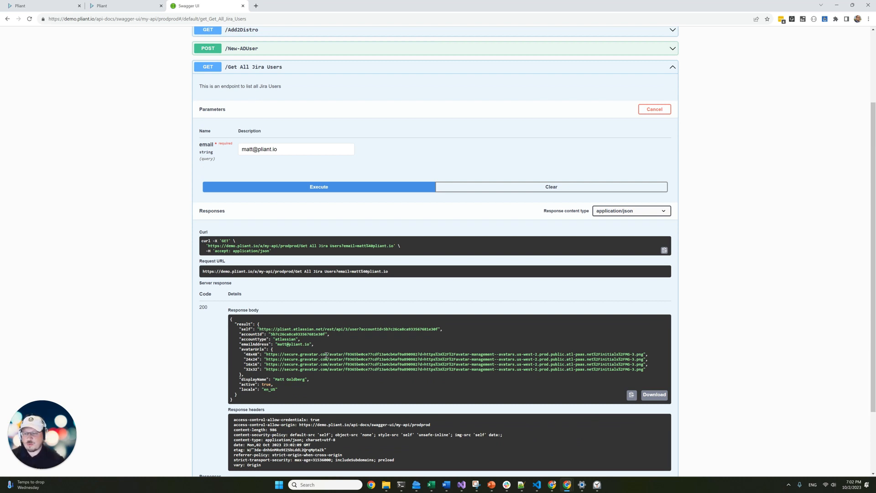
{"action": "scroll", "coordinate": [155, 353], "scroll_direction": "up", "scroll_amount": 2}
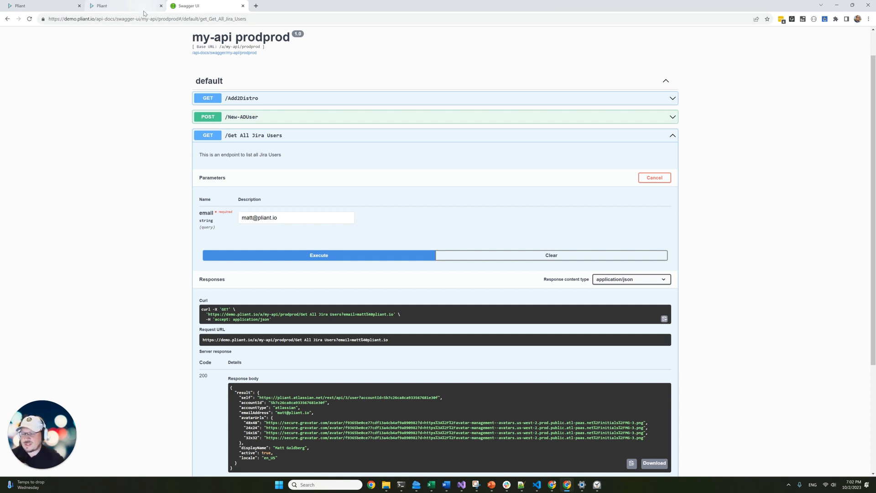
{"action": "mouse_move", "coordinate": [147, 10]}
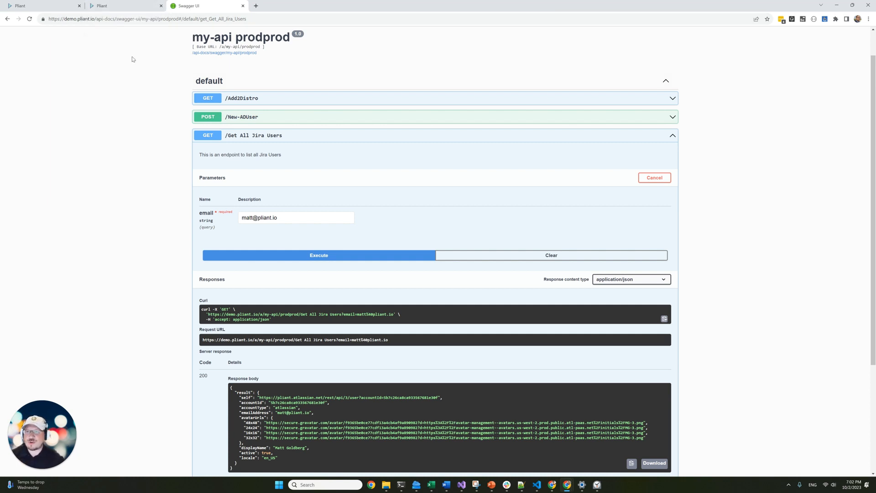
{"action": "left_click", "coordinate": [125, 3]}
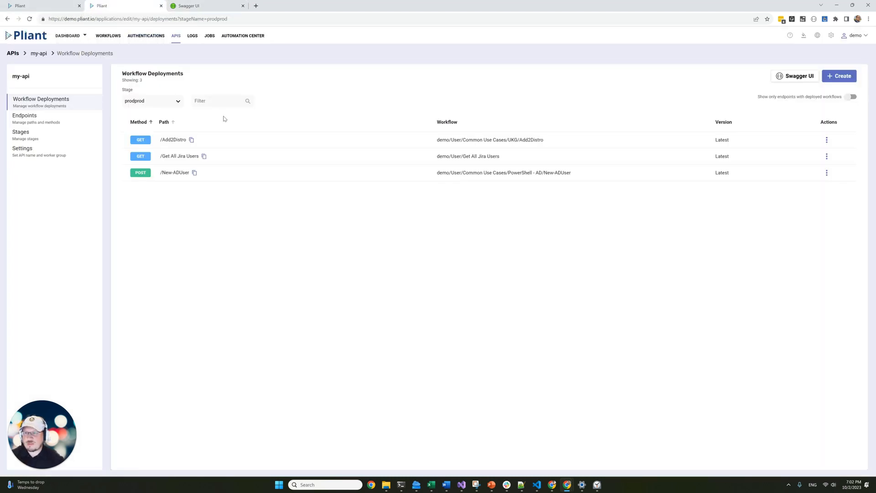
Go back to the workflow editor, then switch to the Pliant Automation Center page.
{"action": "left_click", "coordinate": [7, 19]}
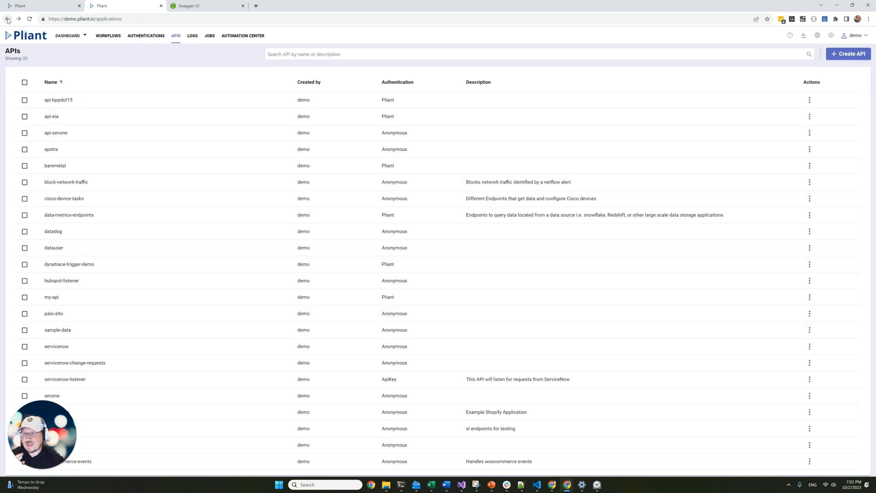
{"action": "left_click", "coordinate": [7, 20]}
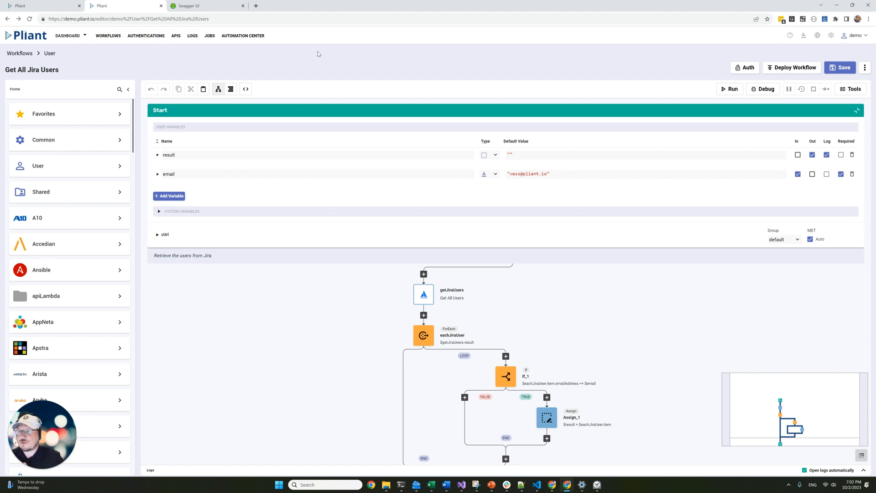
{"action": "left_click", "coordinate": [53, 8]}
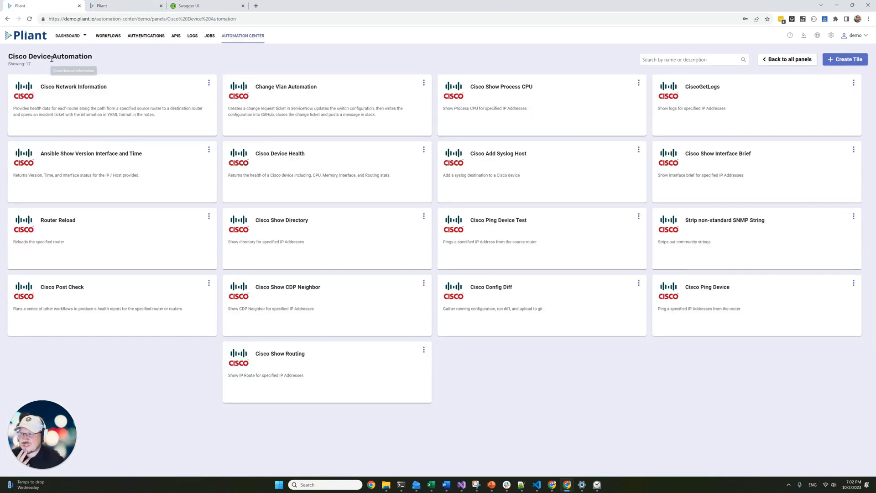
Return to all automation panels and open the Personal Automation panel.
{"action": "left_click", "coordinate": [793, 61]}
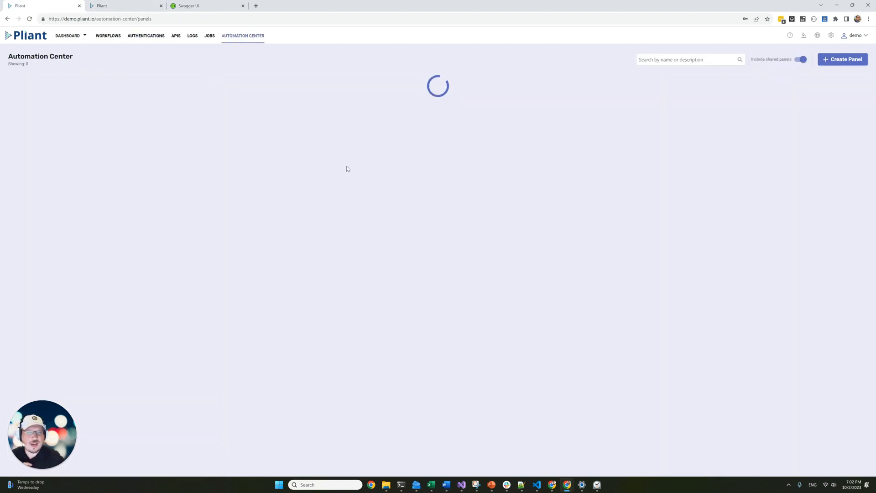
{"action": "scroll", "coordinate": [233, 293], "scroll_direction": "down", "scroll_amount": 3}
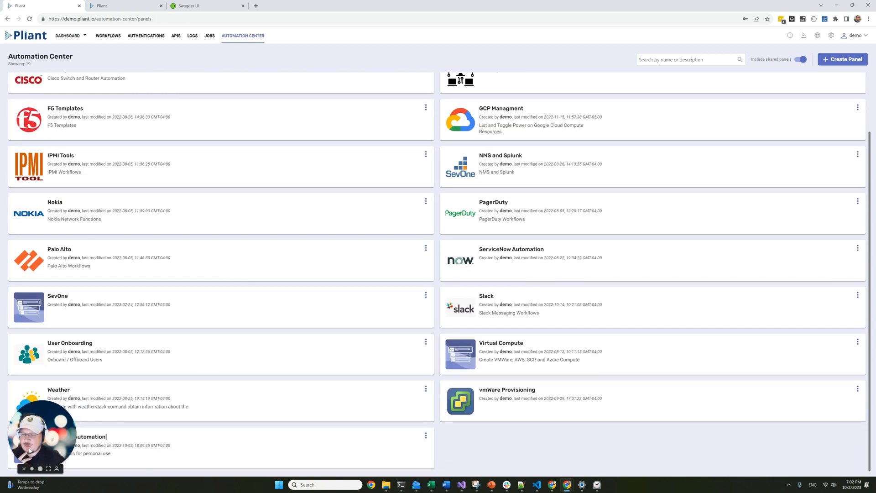
{"action": "left_click", "coordinate": [96, 437]}
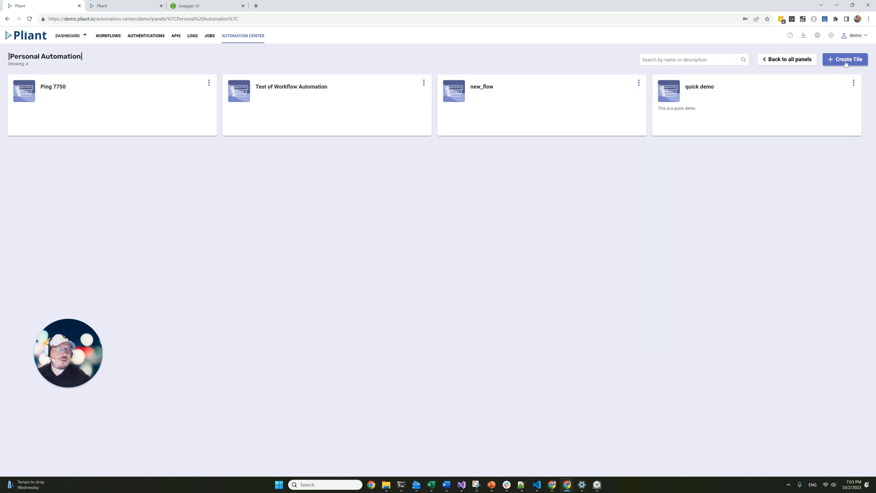
Create a tile that runs the Get All Jira Users workflow and open it.
{"action": "left_click", "coordinate": [845, 60]}
{"action": "left_click", "coordinate": [408, 233]}
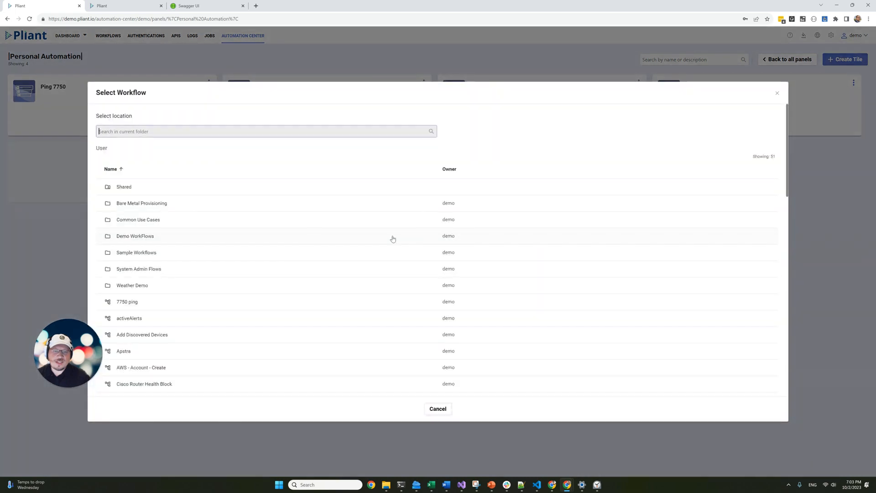
{"action": "type", "text": "ji"}
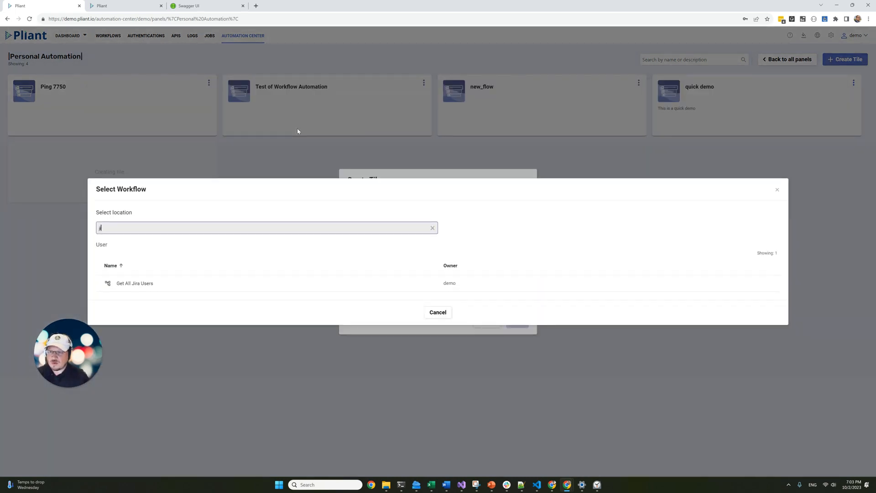
{"action": "left_click", "coordinate": [160, 284]}
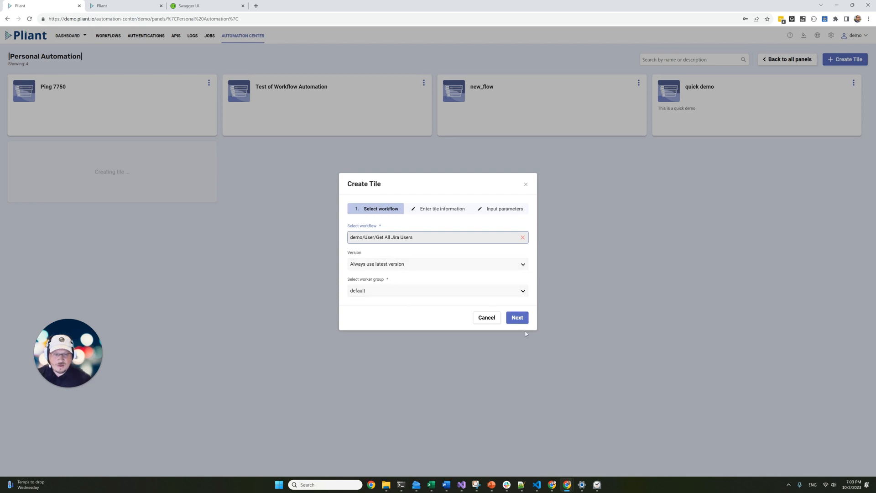
{"action": "left_click", "coordinate": [512, 321]}
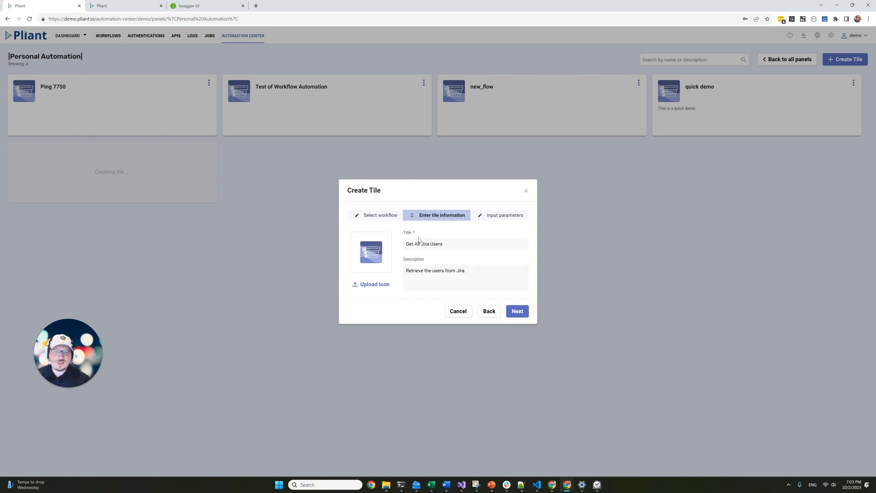
{"action": "left_click", "coordinate": [516, 313]}
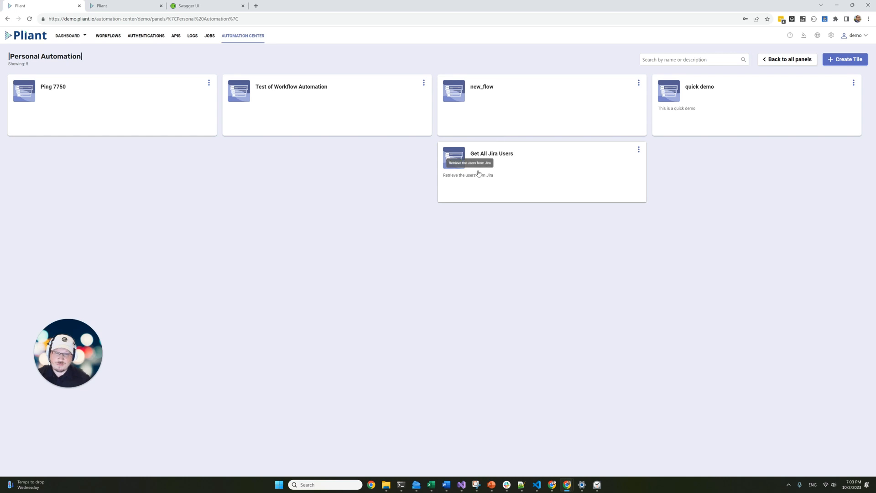
{"action": "left_click", "coordinate": [478, 173]}
Run the Get All Jira Users tile with a different user's email, review the returned Jira details, and close the results.
{"action": "left_click", "coordinate": [279, 265]}
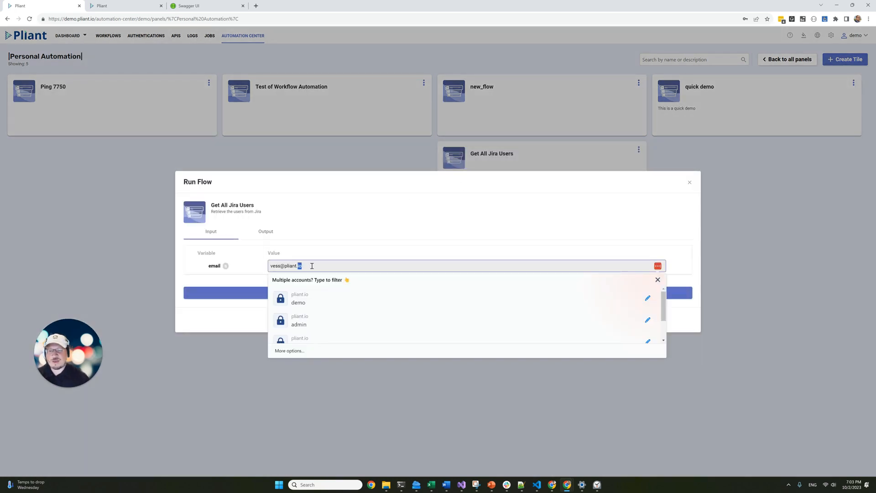
{"action": "key", "text": "Home"}
{"action": "key", "text": "Delete"}
{"action": "key", "text": "Delete"}
{"action": "key", "text": "Delete"}
{"action": "key", "text": "Delete"}
{"action": "type", "text": "peter"}
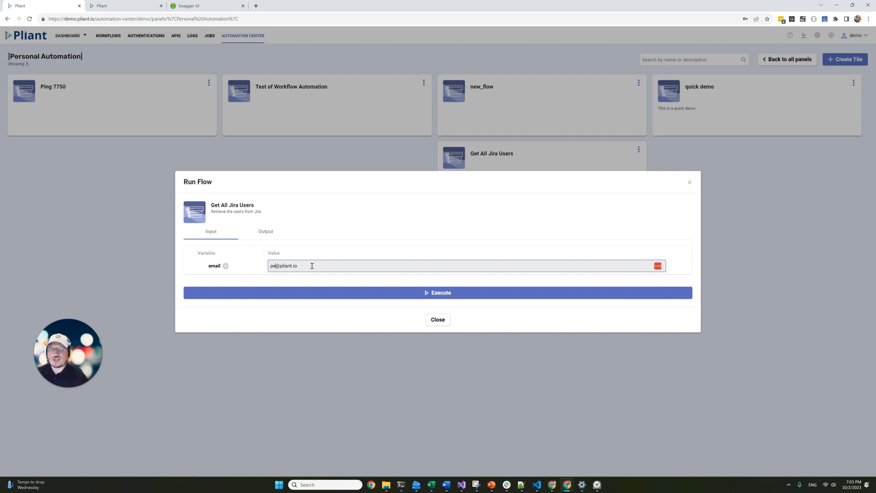
{"action": "left_click", "coordinate": [329, 294]}
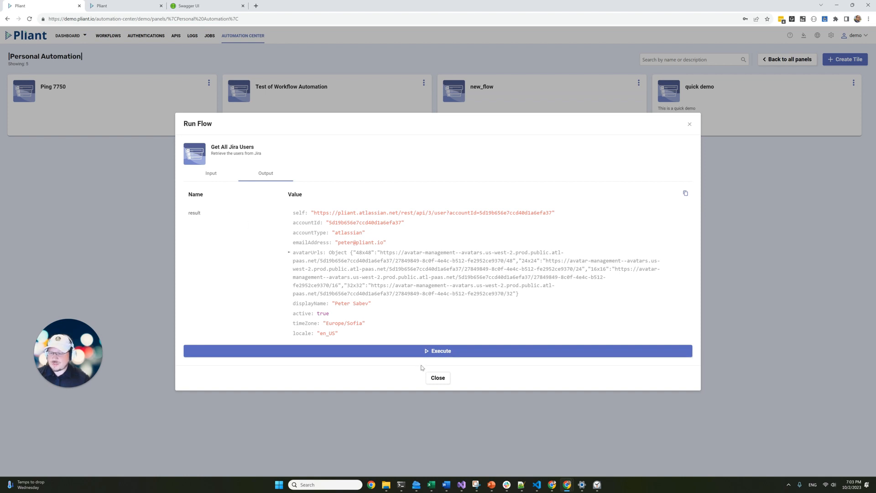
{"action": "left_click", "coordinate": [439, 379]}
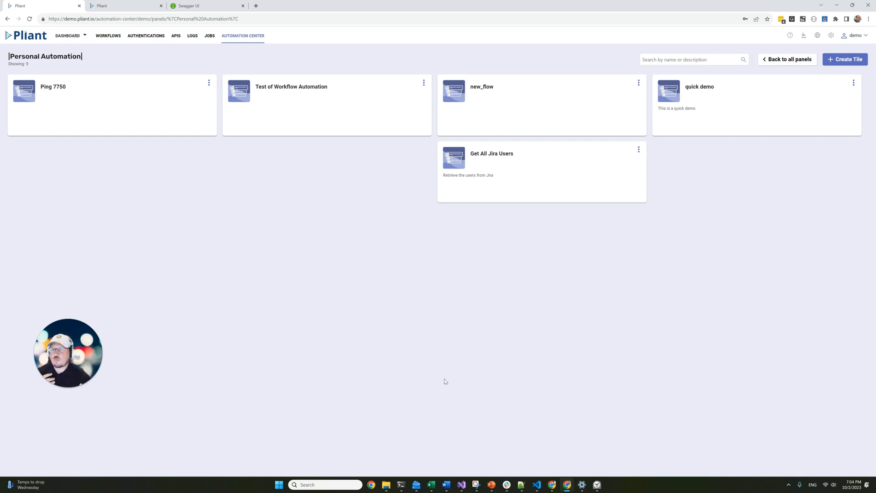
In the Logs page, expand the 19:02:09 API Gateway run of Get All Jira Users to see its returned user.
{"action": "left_click", "coordinate": [192, 35]}
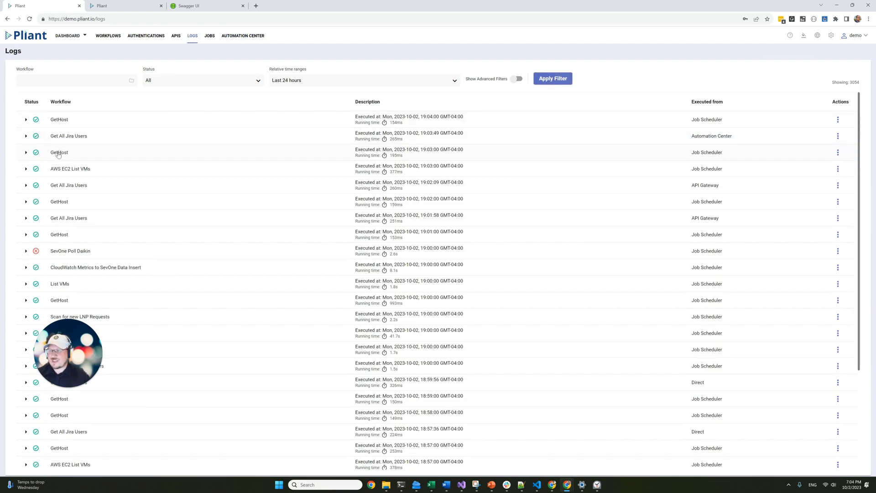
{"action": "left_click", "coordinate": [59, 189]}
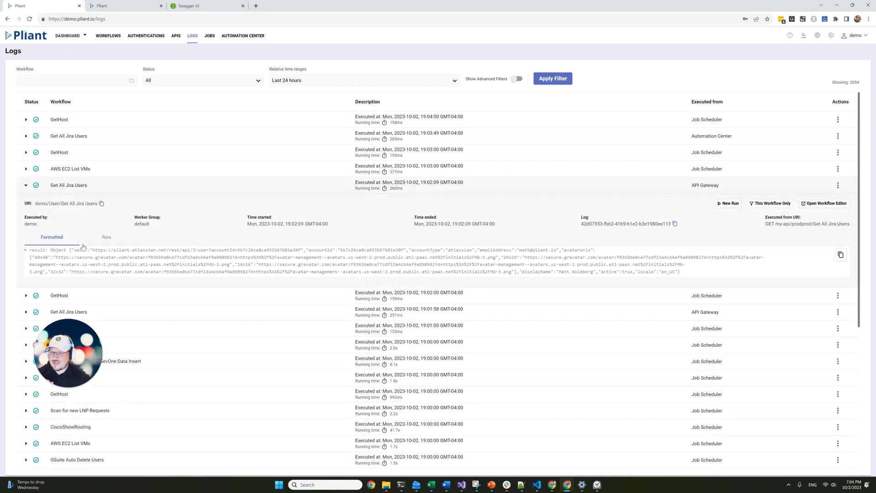